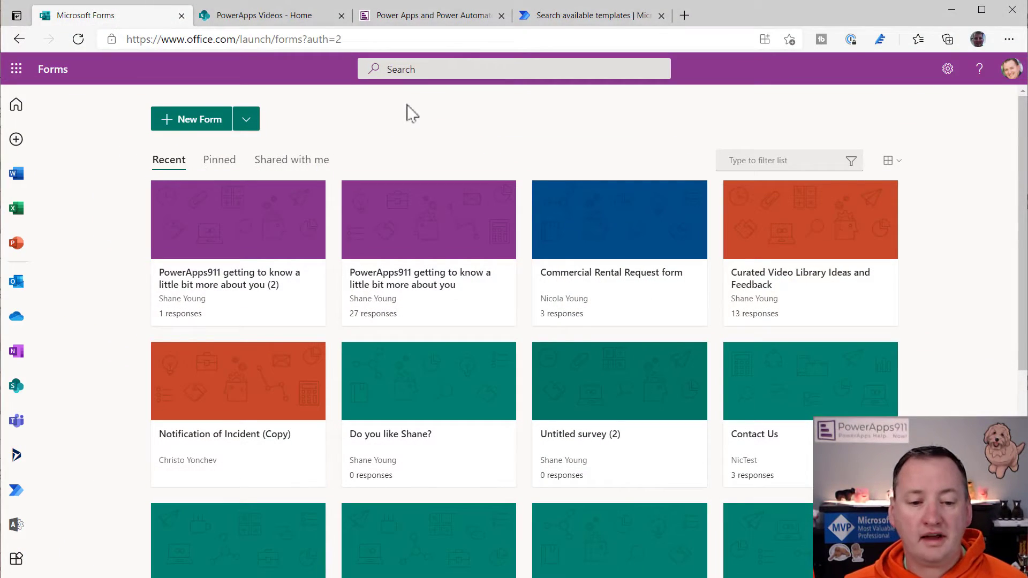
- Open the 'PowerApps911 getting to know a little bit more about you (2)' form and browse its 10 questions
left_click(245, 295)
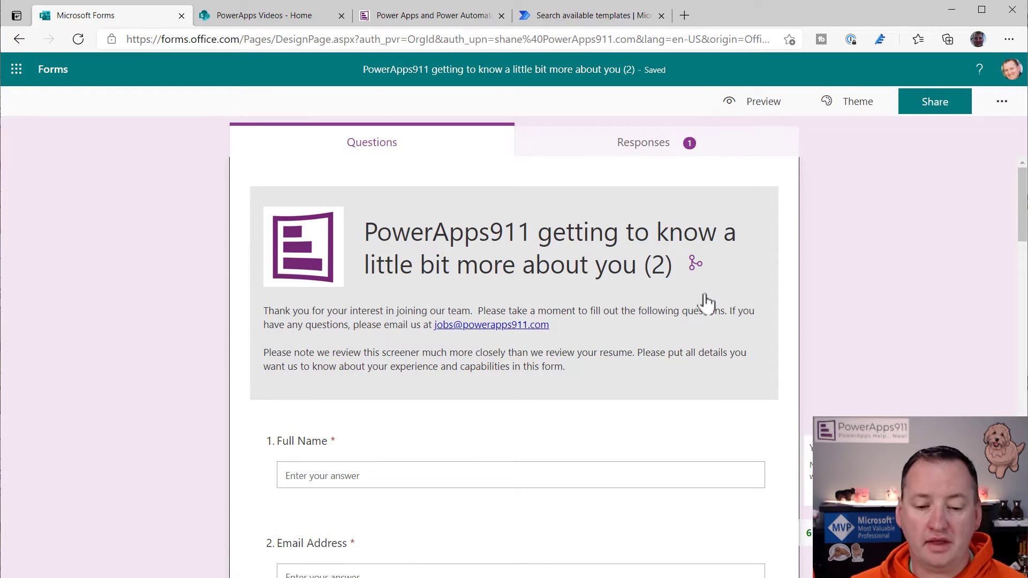
scroll(669, 267, "down", 5)
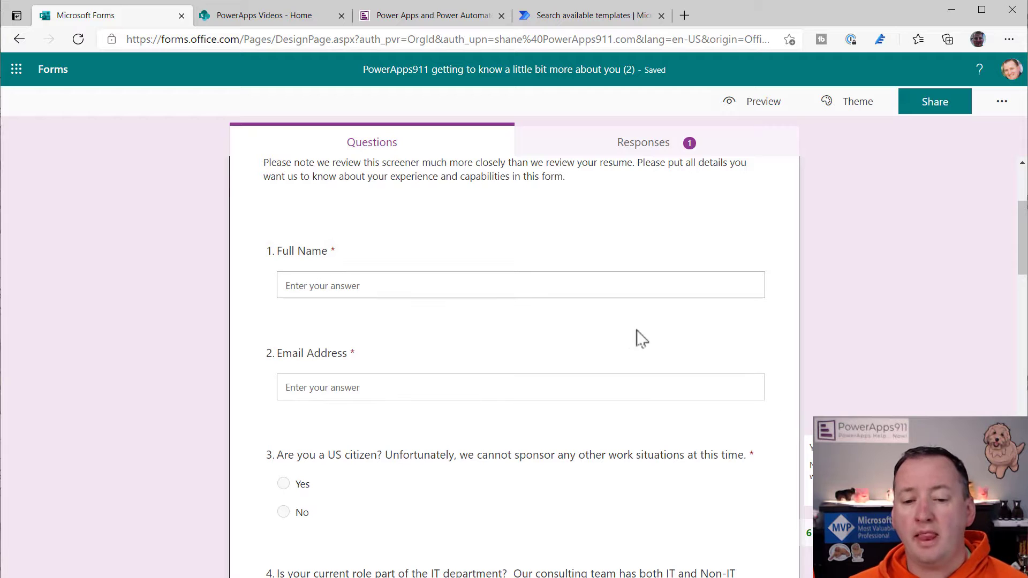
scroll(392, 308, "down", 2)
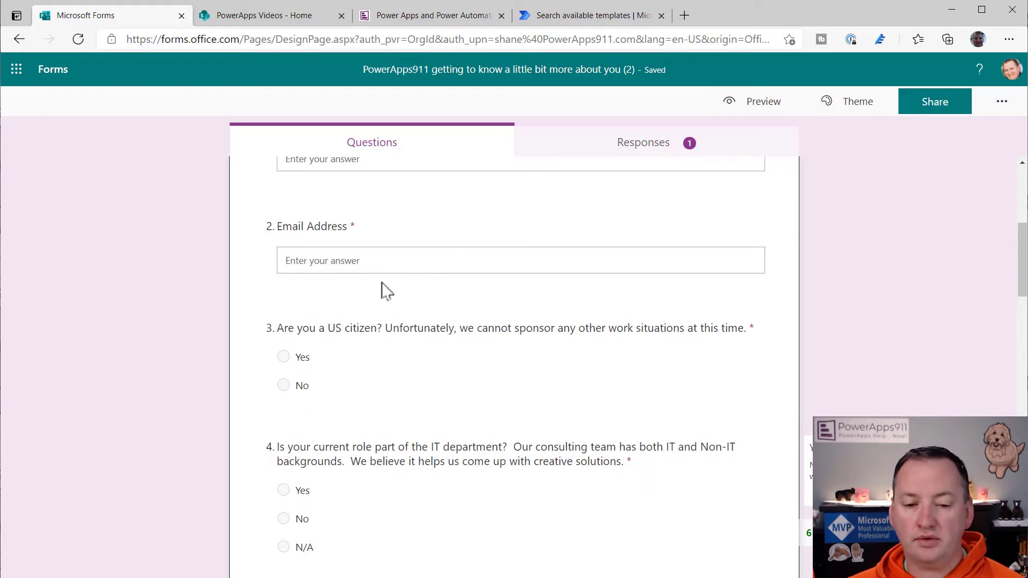
scroll(374, 252, "down", 3)
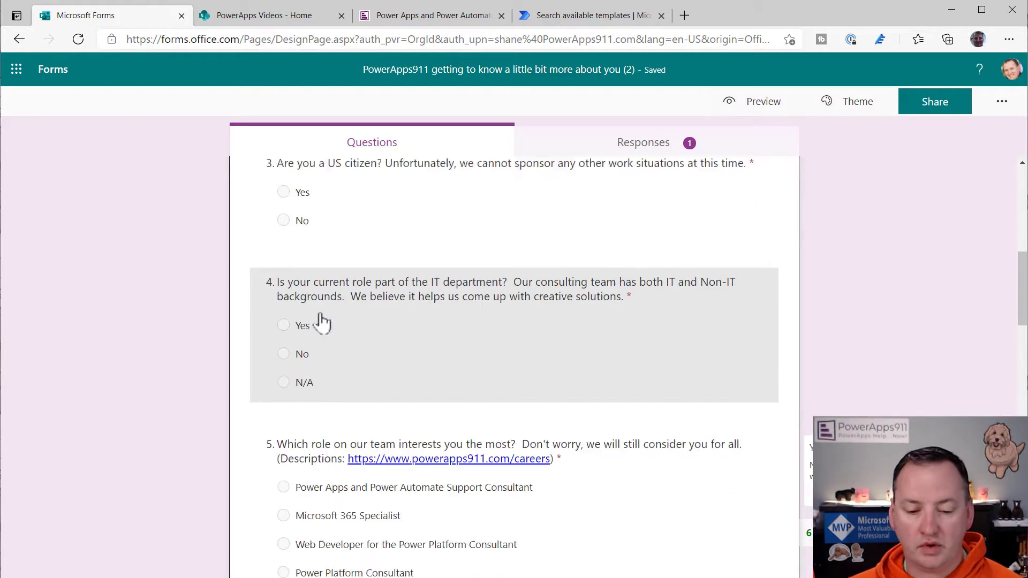
scroll(324, 321, "down", 13)
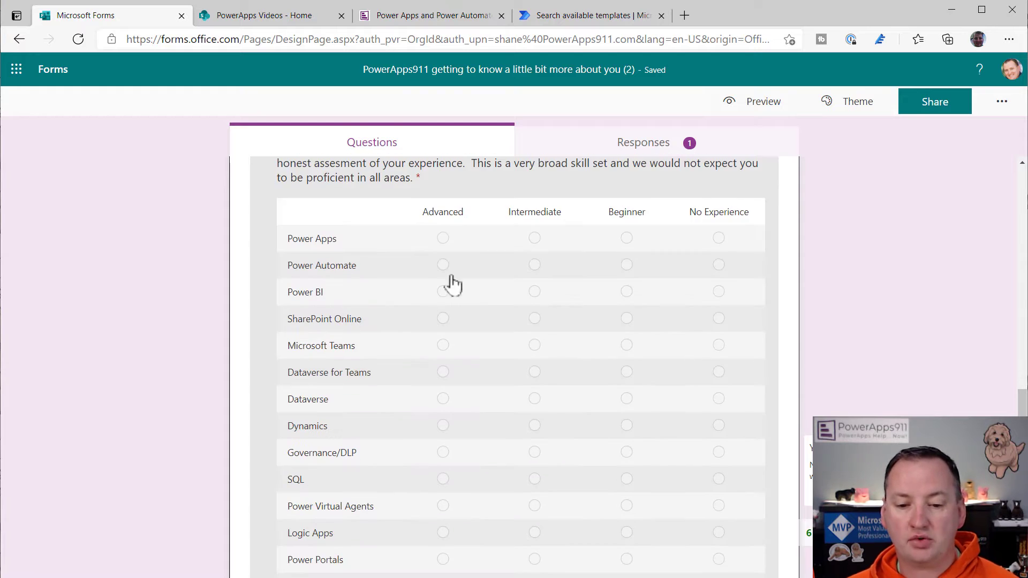
scroll(406, 315, "down", 6)
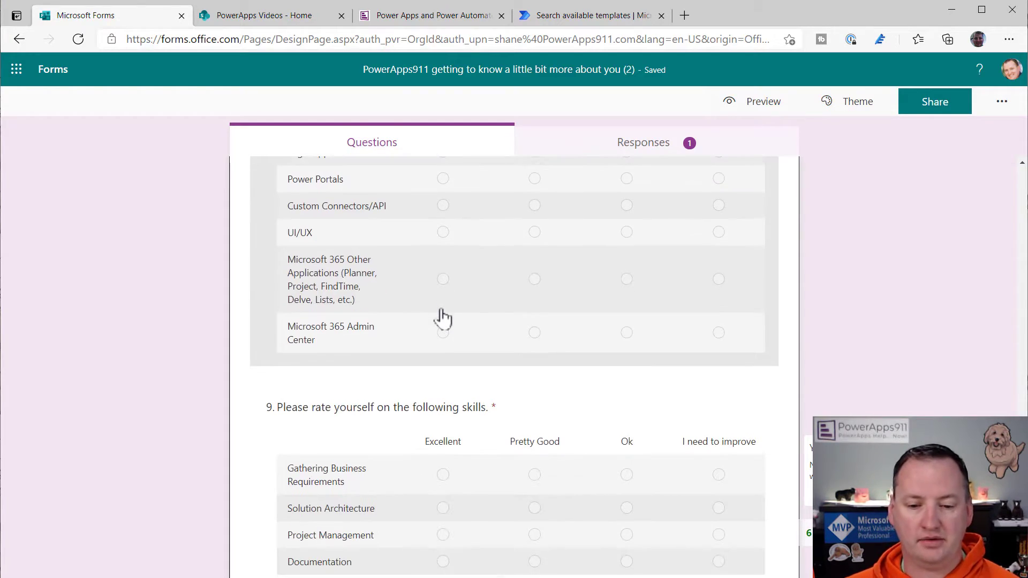
scroll(442, 315, "down", 4)
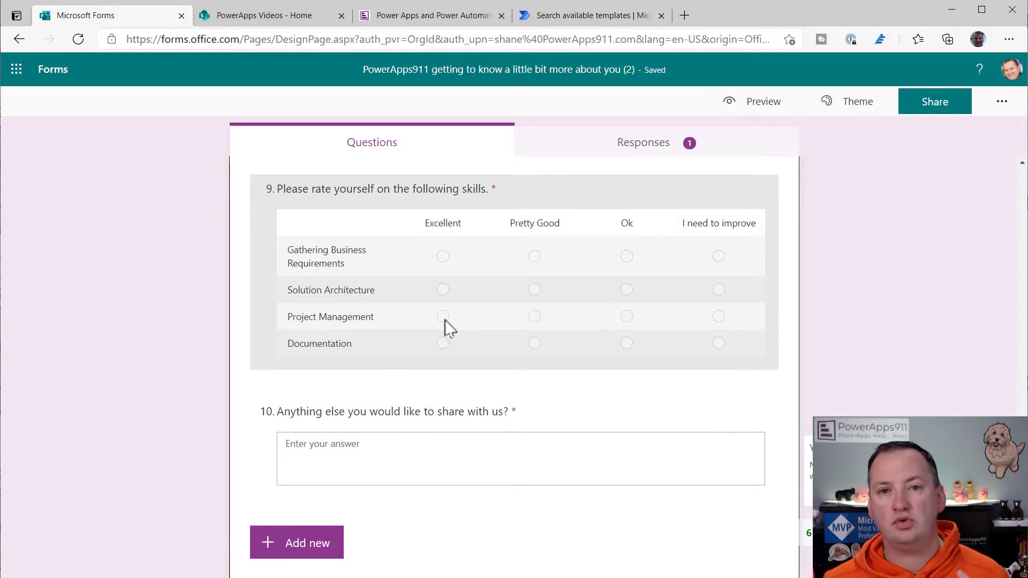
scroll(447, 318, "up", 9)
scroll(524, 293, "up", 15)
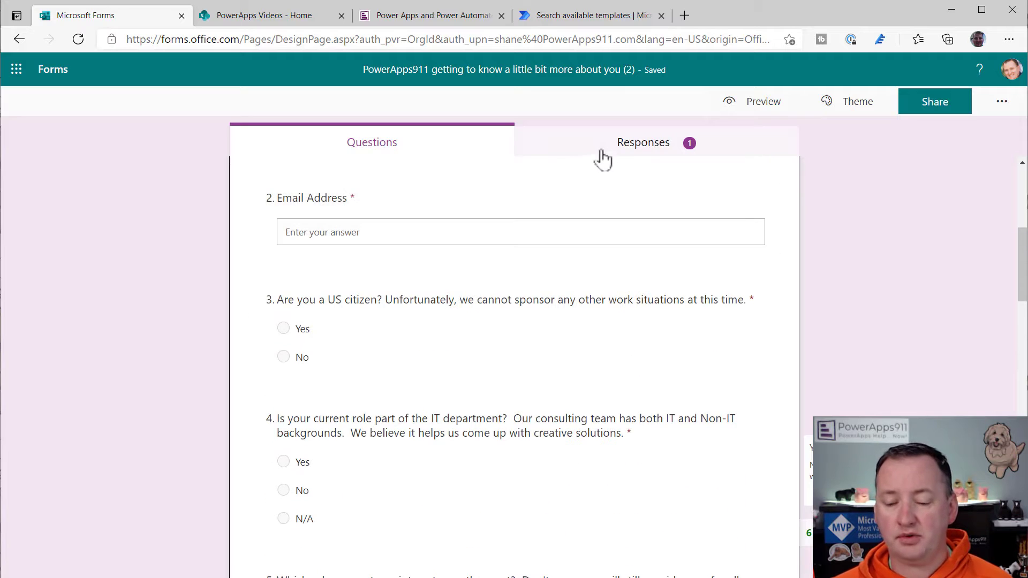
- Review the Responses summary (1 response, 01:40 average) and export it to an Excel workbook
left_click(635, 151)
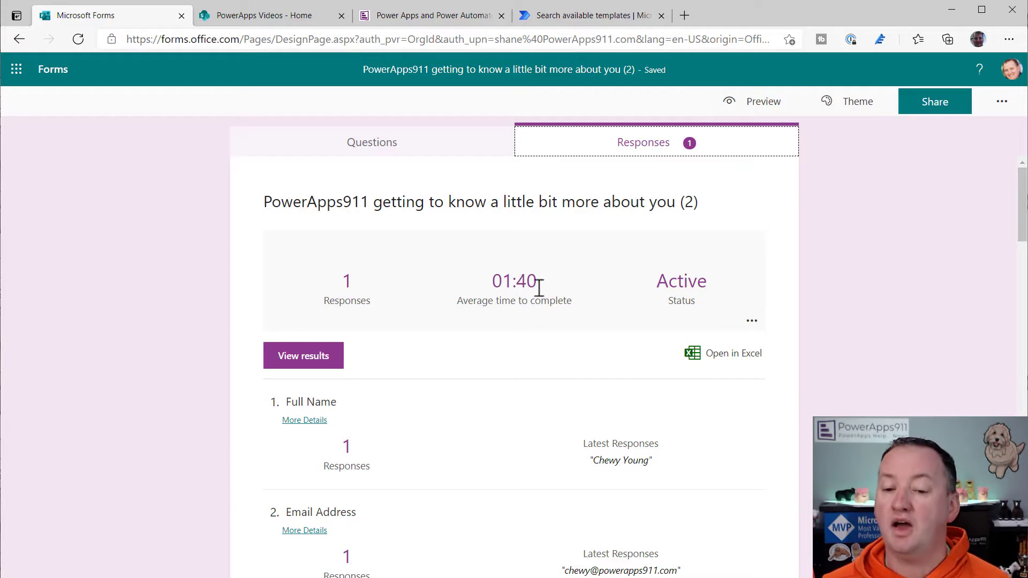
scroll(551, 284, "down", 4)
scroll(567, 285, "down", 2)
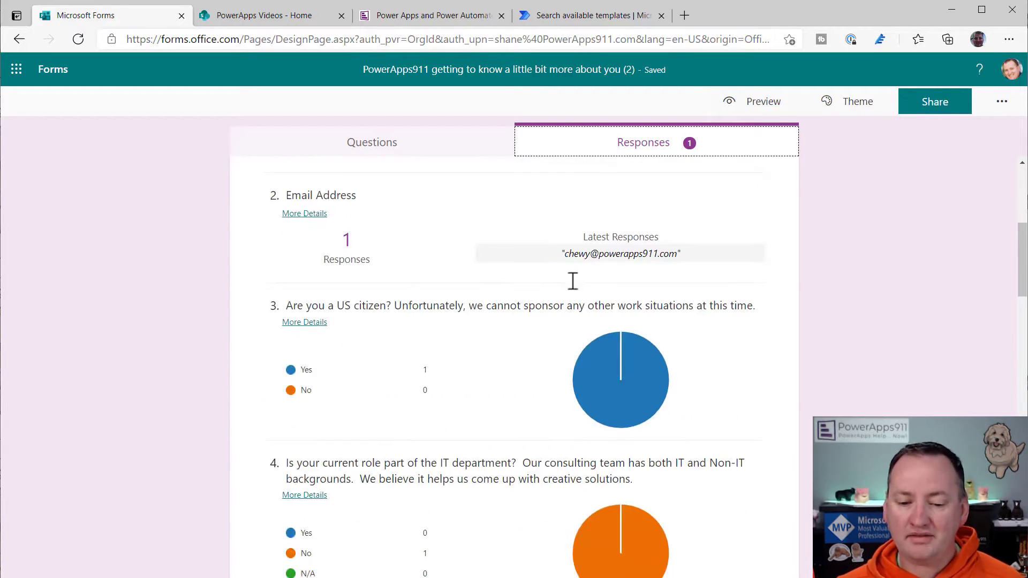
scroll(562, 283, "up", 6)
scroll(552, 283, "down", 1)
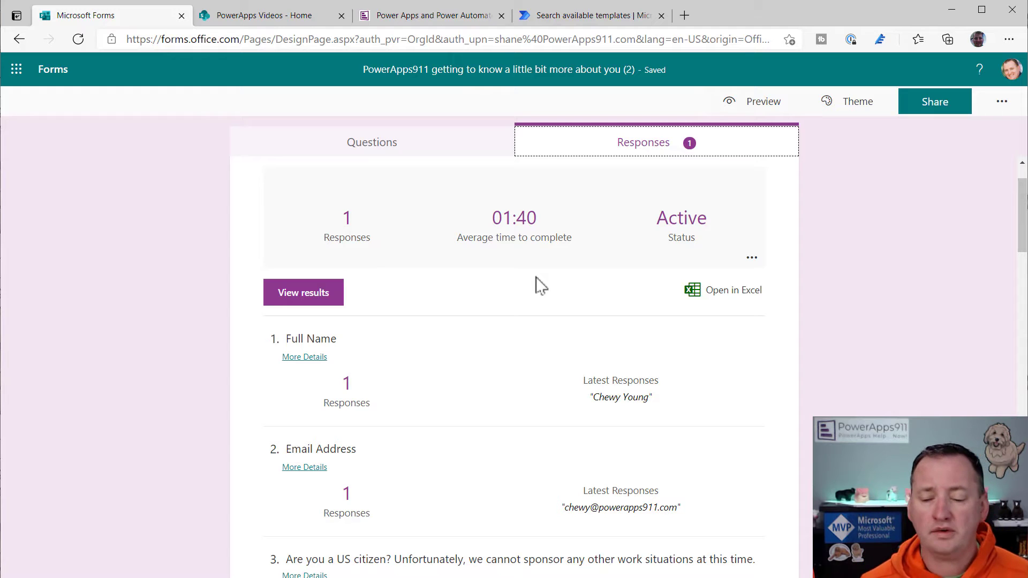
left_click(734, 300)
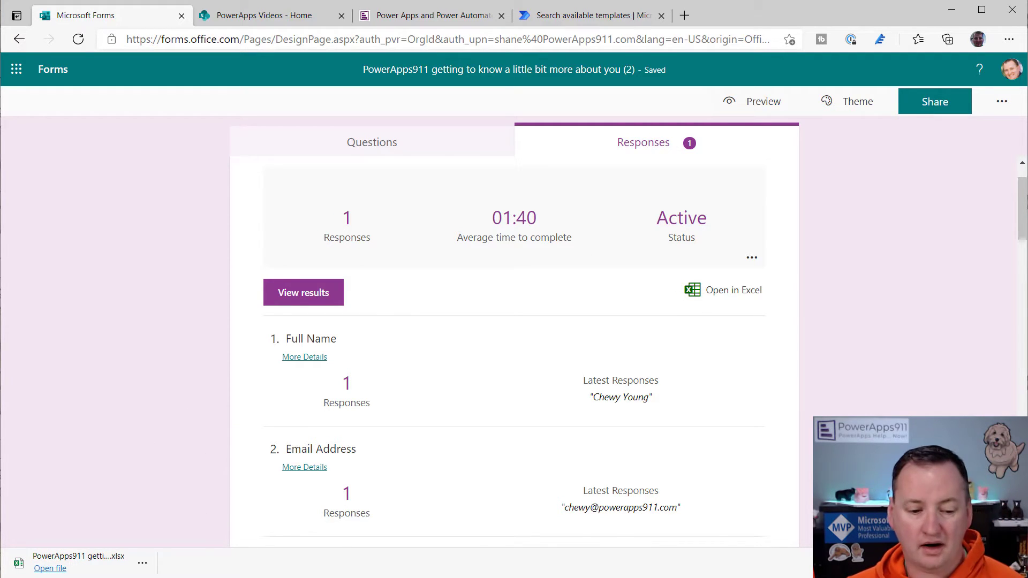
- Check the downloaded workbook's single response row across columns through AH, then minimize Excel
left_click(50, 568)
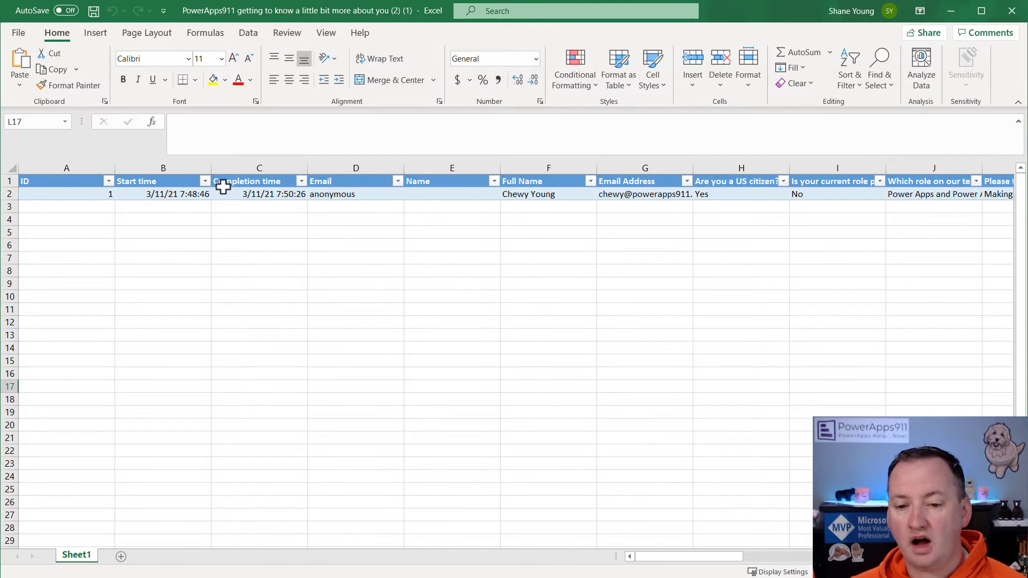
left_click_drag(682, 557, 838, 557)
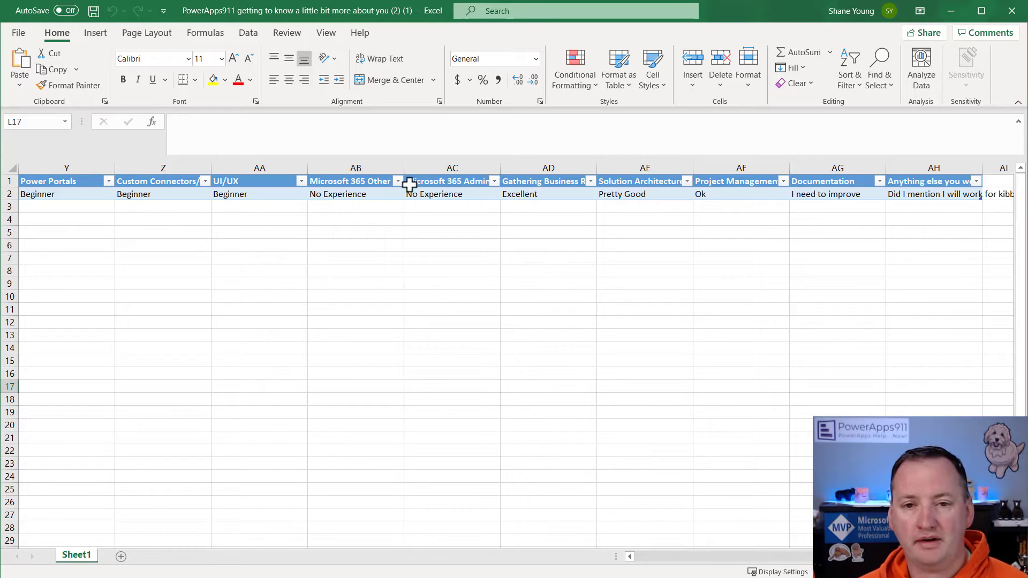
left_click(952, 11)
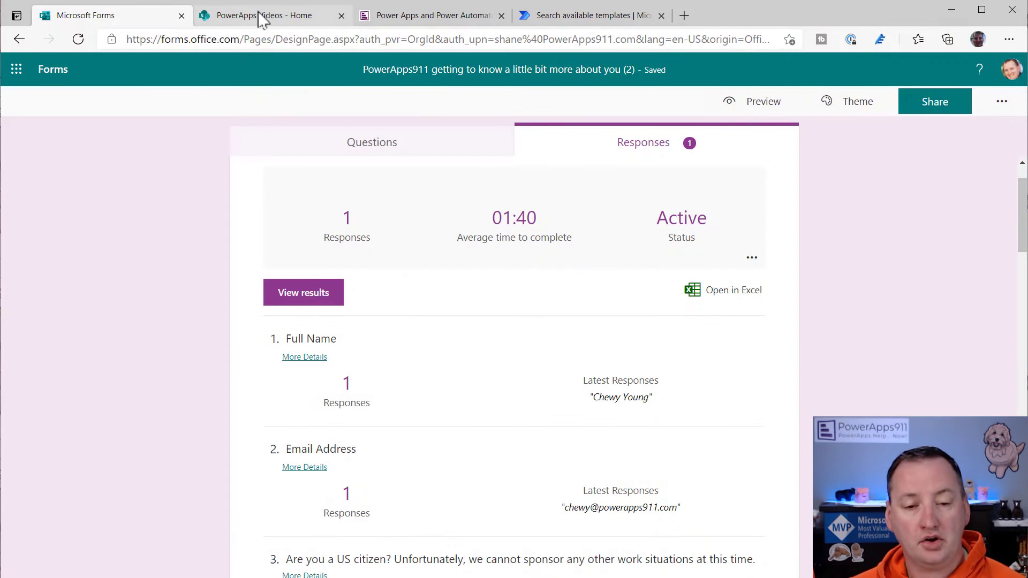
- On the PowerApps Videos SharePoint site, go to Site contents and choose New > List
left_click(269, 20)
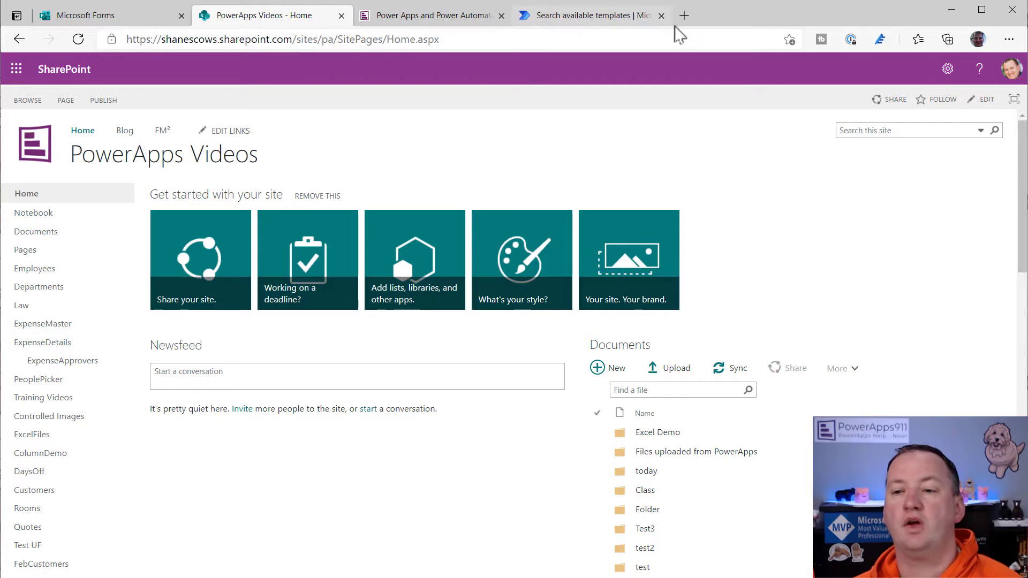
left_click(947, 70)
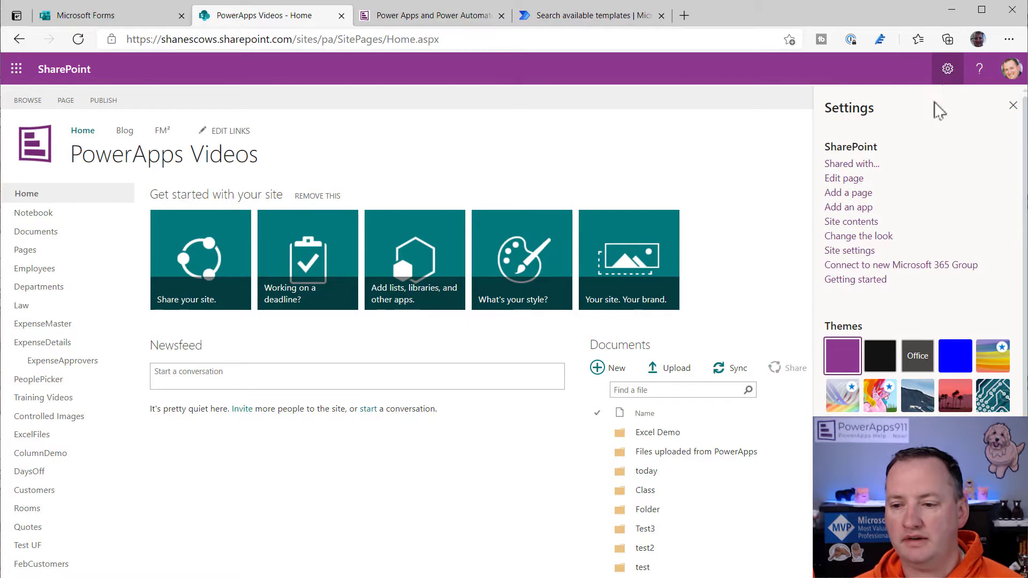
left_click(852, 222)
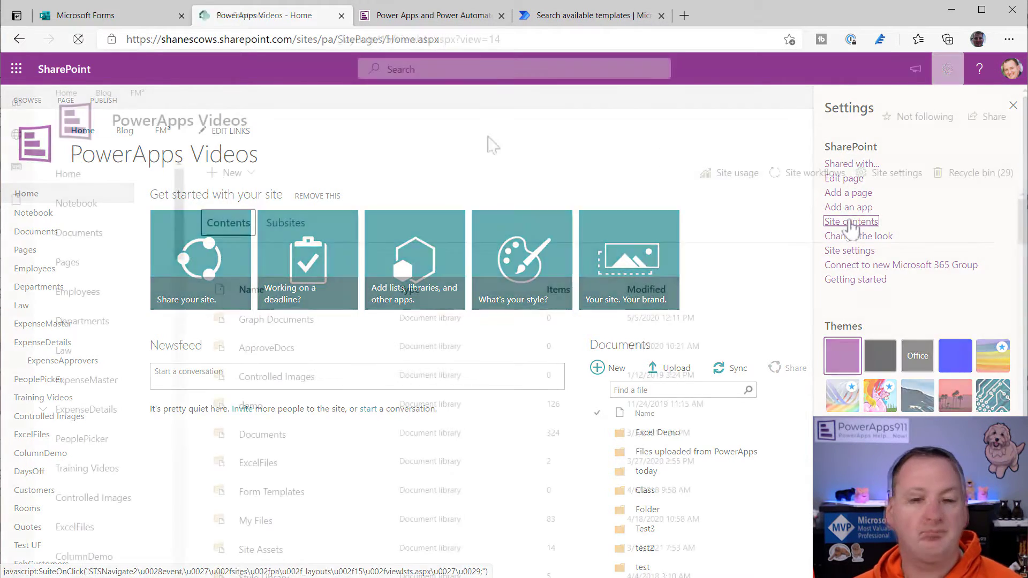
left_click(246, 174)
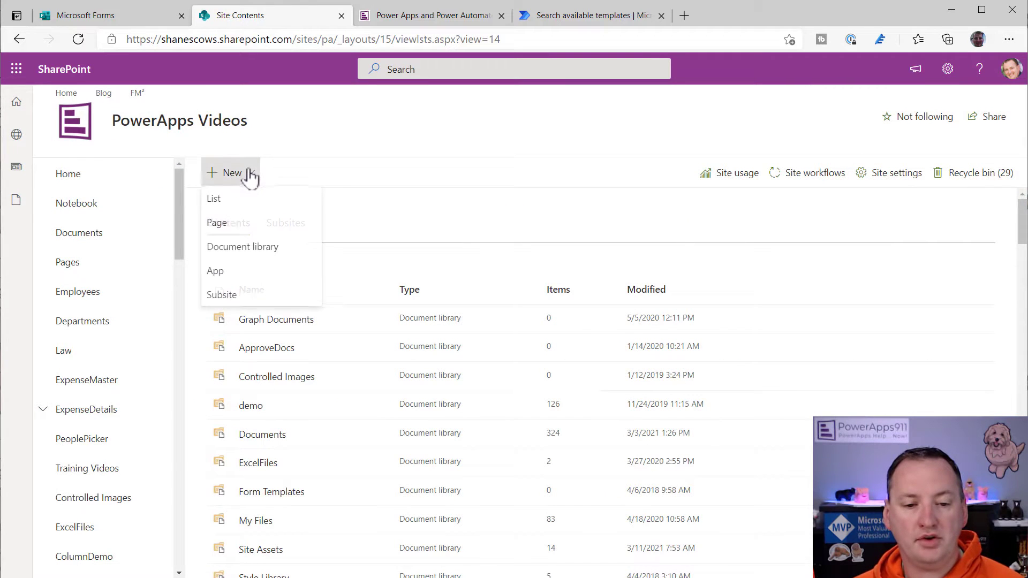
left_click(225, 202)
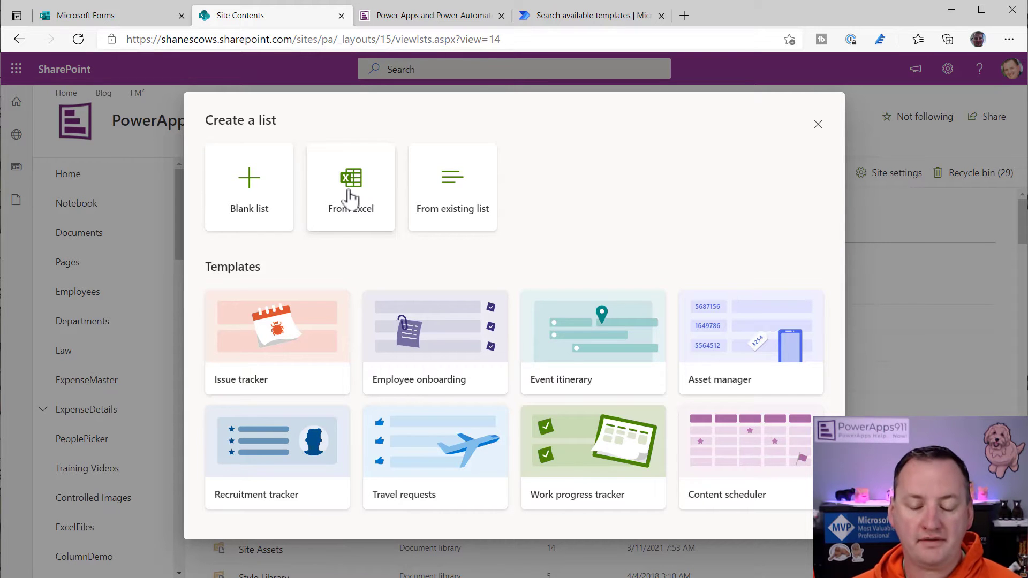
- Create the list From Excel by uploading the newest downloaded responses workbook
left_click(351, 198)
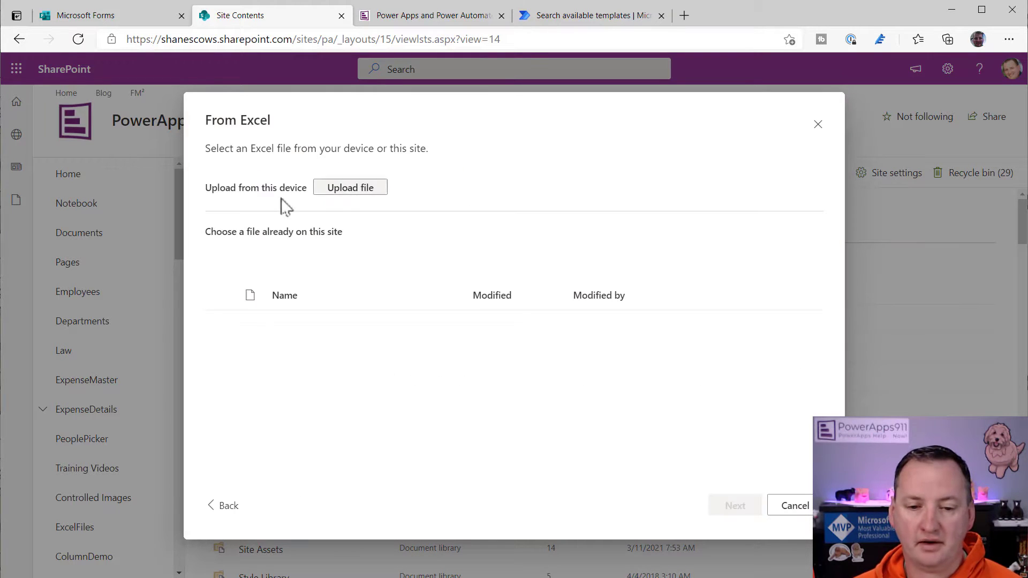
left_click(366, 188)
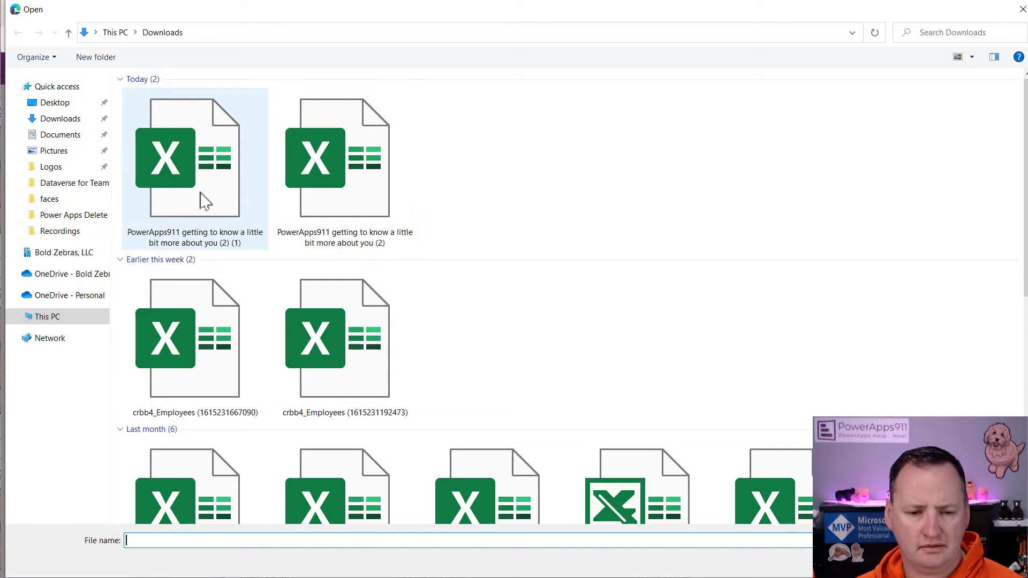
left_click(196, 177)
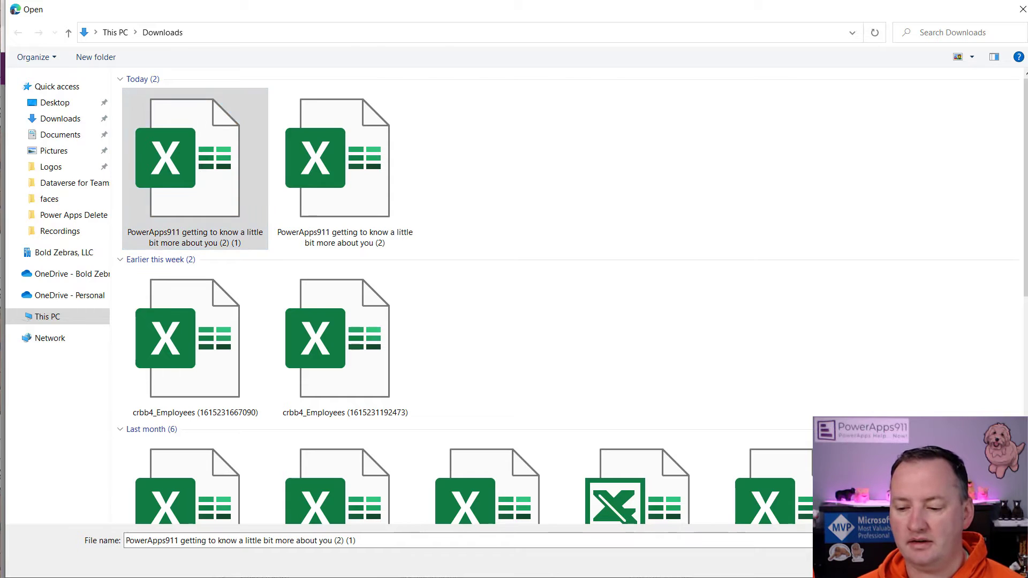
key("Return")
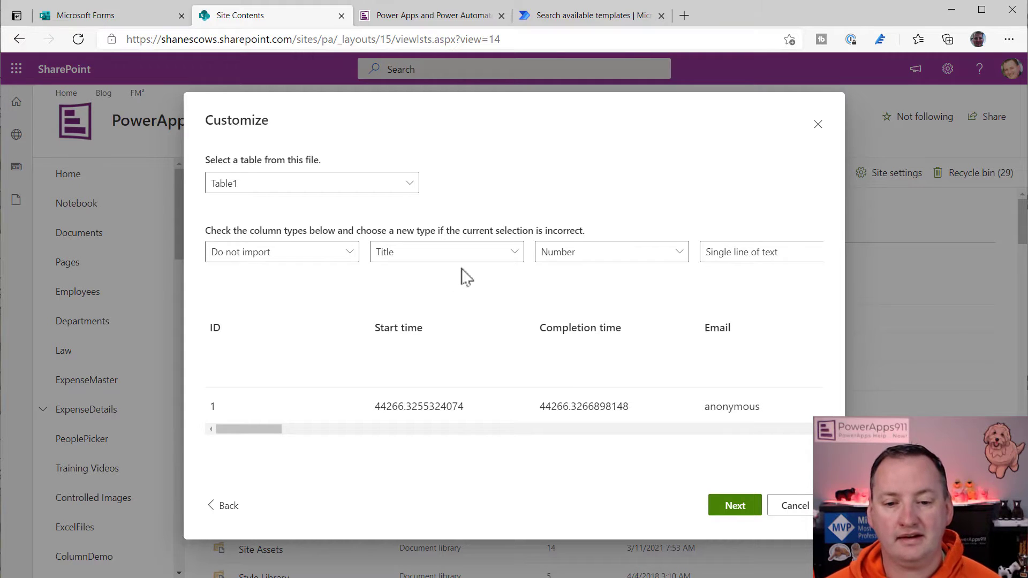
- Set the Start time and Completion time columns to Date and time
left_click(516, 254)
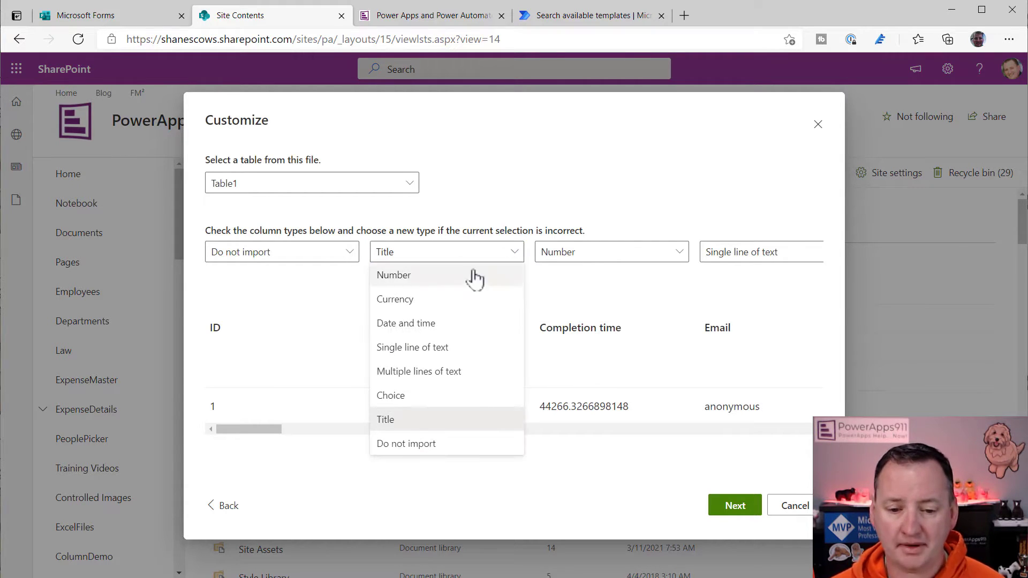
left_click(426, 325)
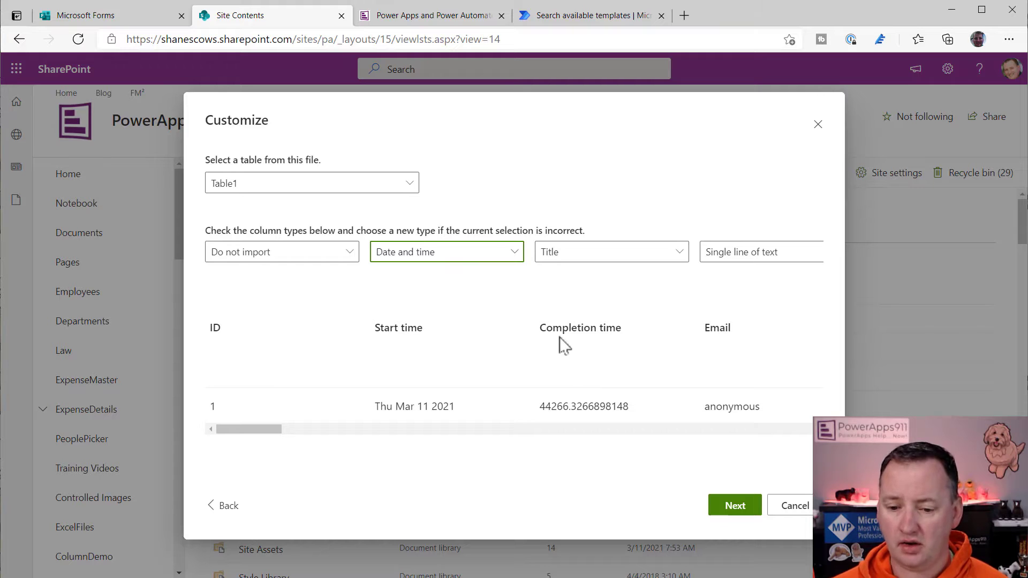
left_click(583, 253)
left_click(578, 325)
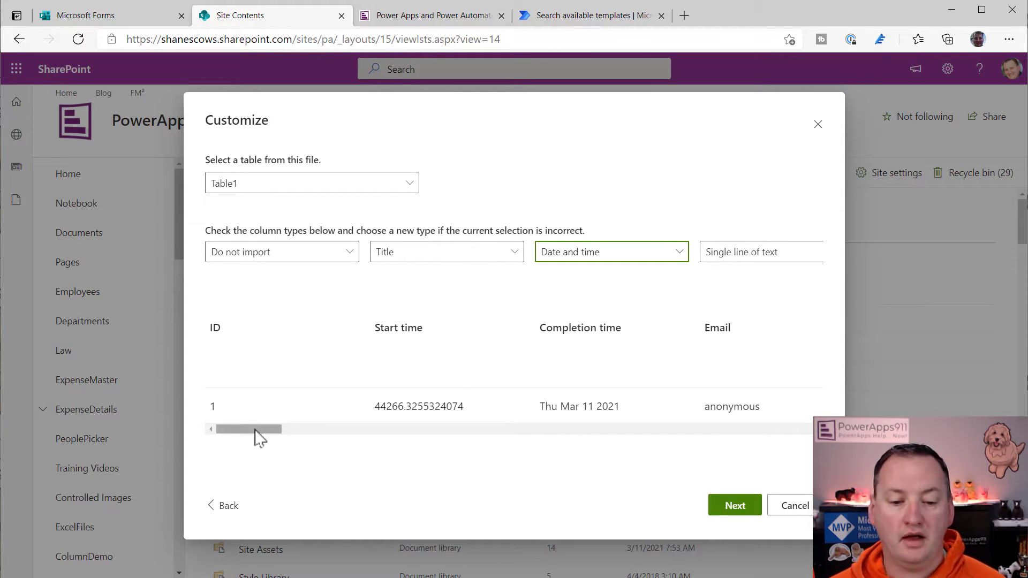
left_click_drag(255, 429, 339, 429)
- Make Full Name the Title column and set Start time back to Date and time
left_click(304, 257)
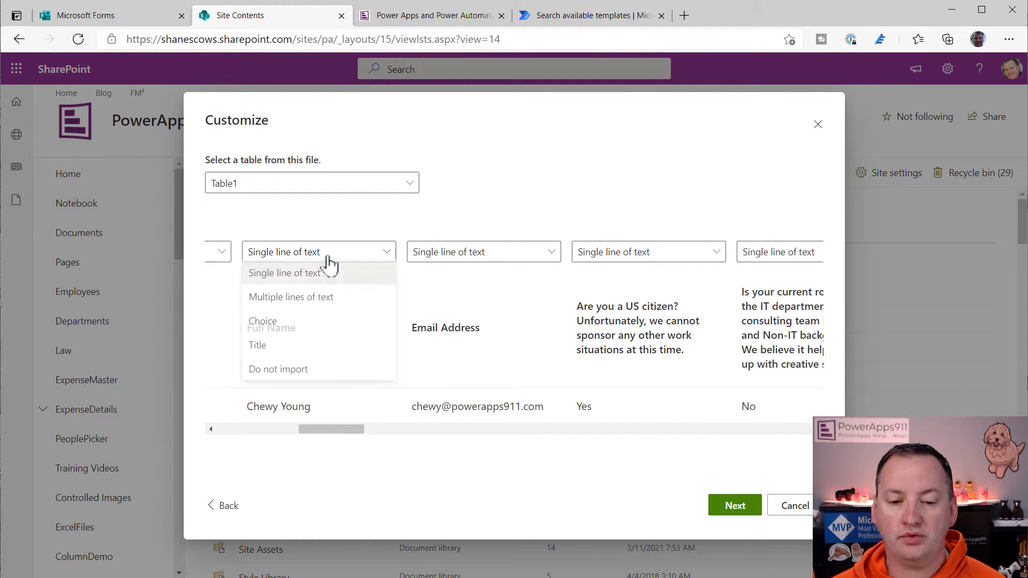
left_click(289, 353)
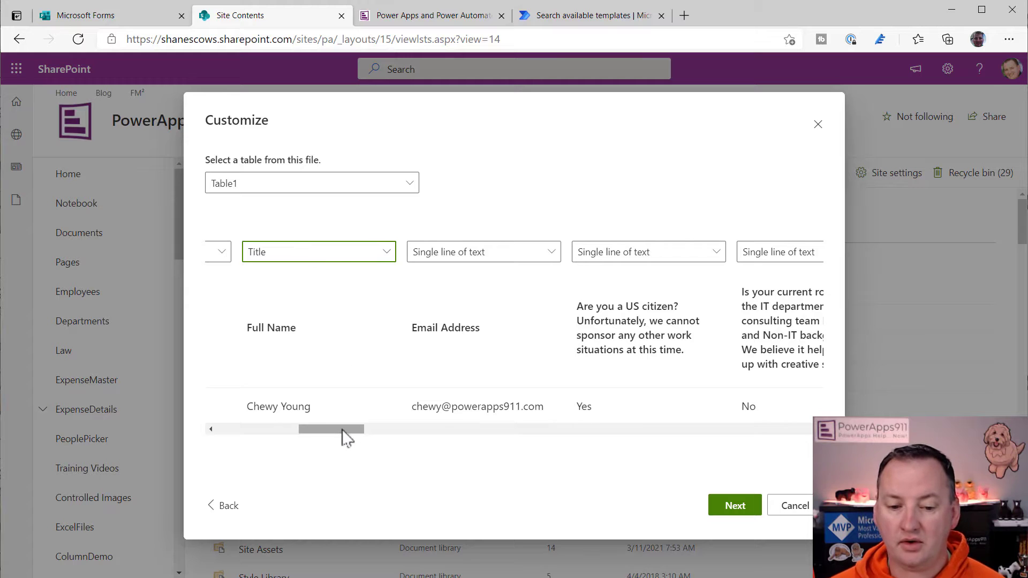
left_click_drag(344, 433, 244, 434)
left_click(482, 252)
left_click(405, 324)
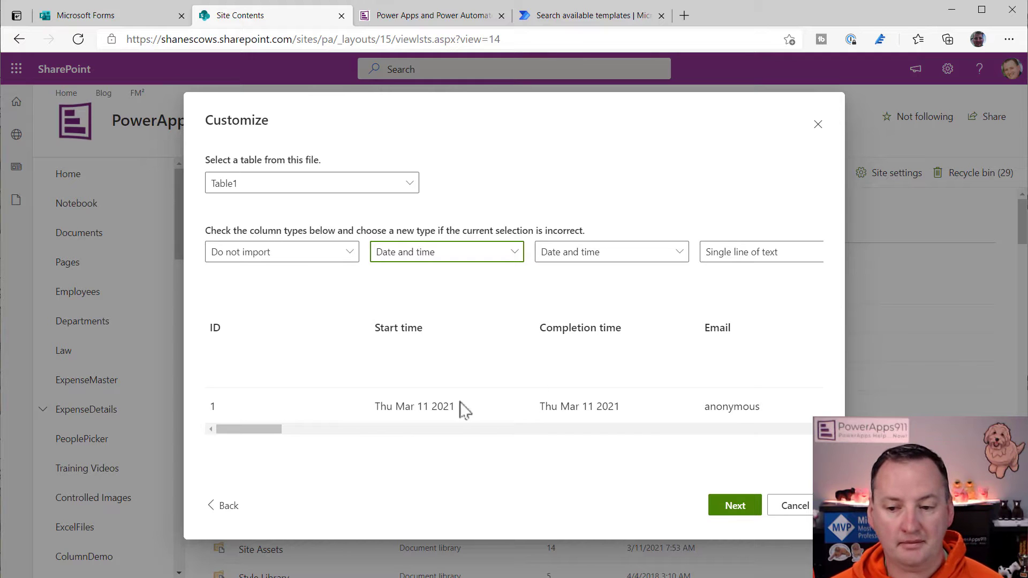
left_click_drag(251, 429, 288, 429)
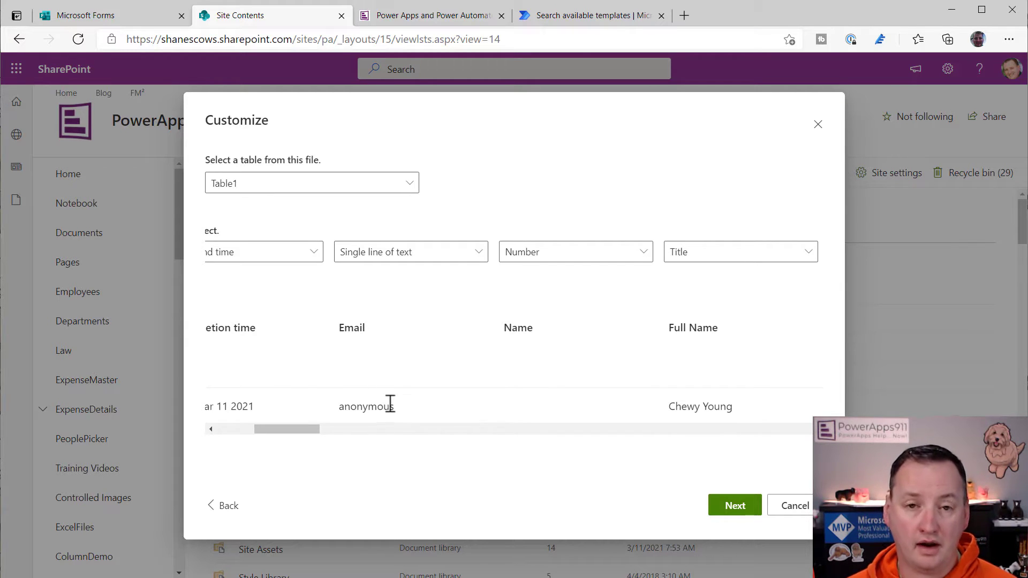
- Set the Email and Name columns to 'Do not import' and review the remaining columns
left_click(433, 256)
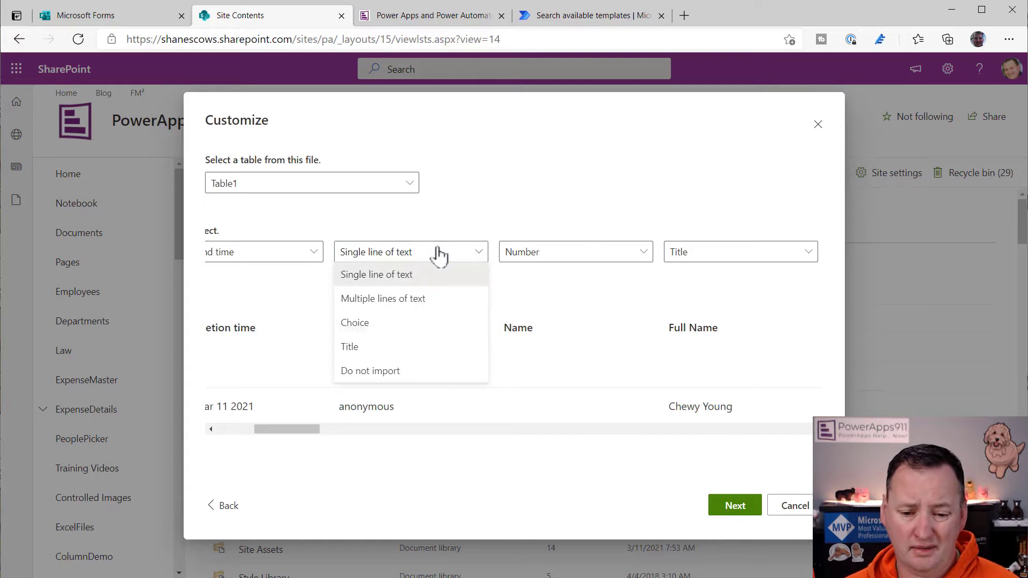
left_click(373, 371)
scroll(314, 431, "right", 3)
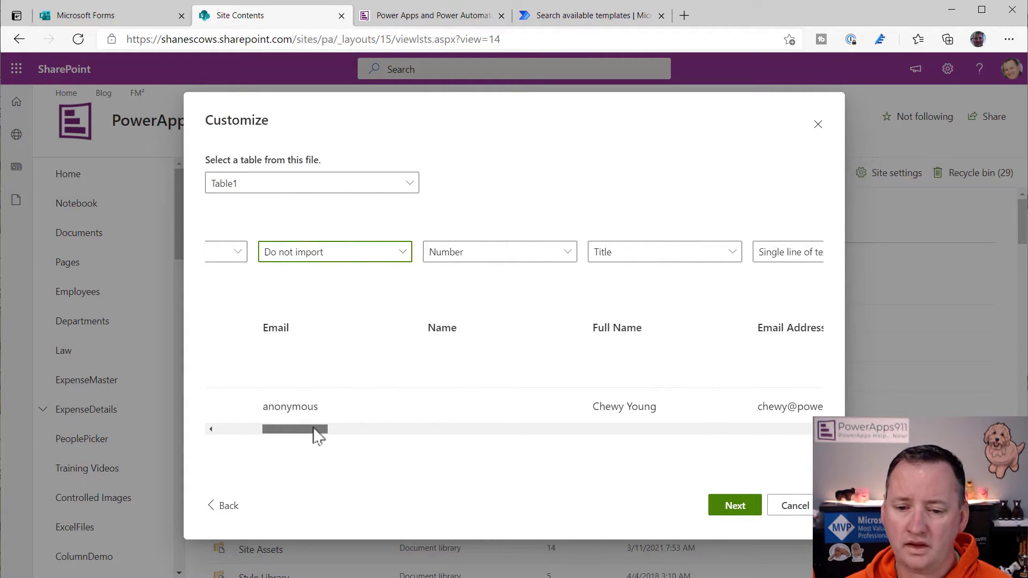
left_click(420, 257)
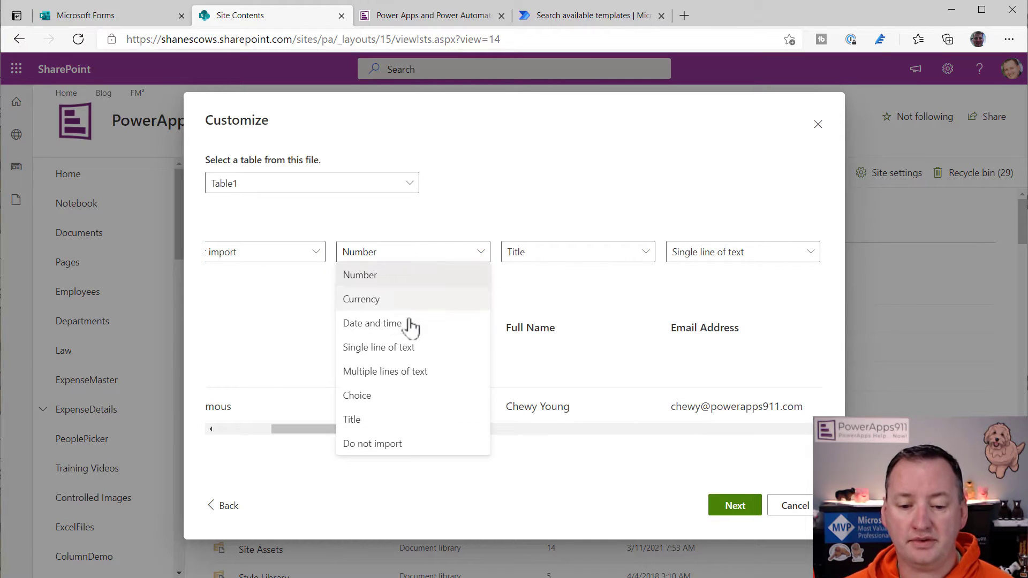
left_click(400, 447)
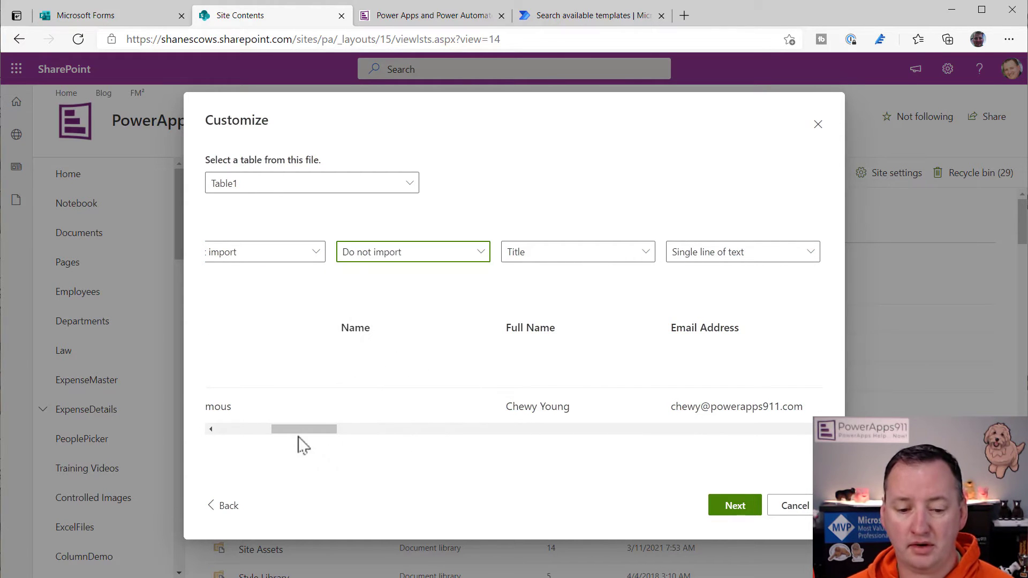
left_click_drag(301, 428, 328, 435)
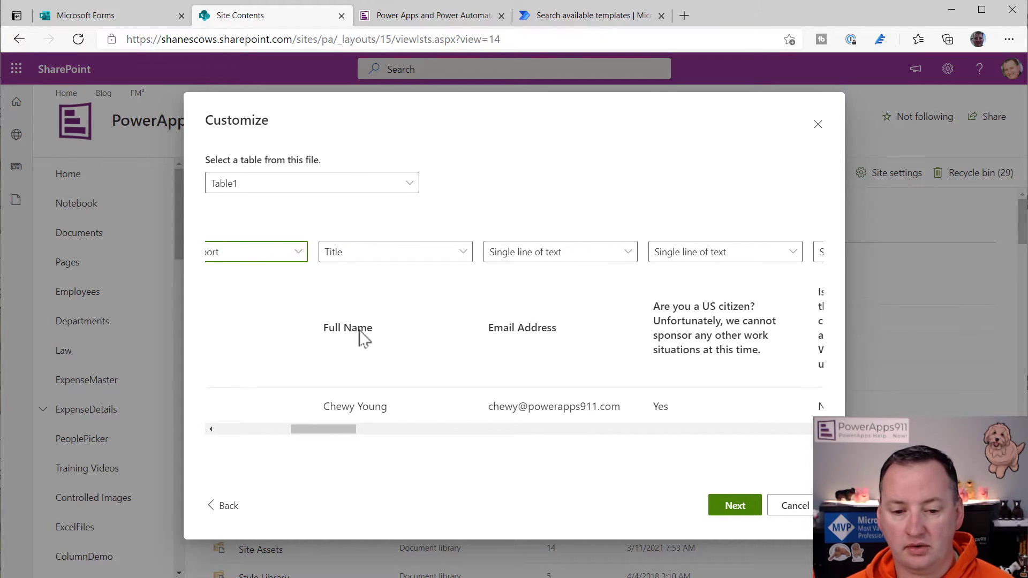
left_click_drag(345, 429, 809, 428)
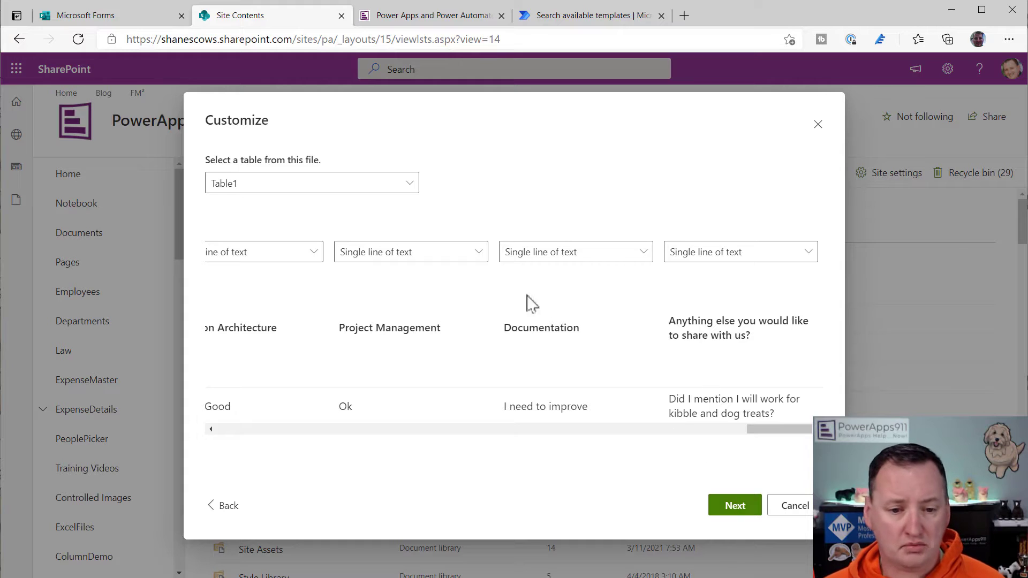
- Name the list 'PowerApps911 getting to know a little bit more about you DEMO' and create it
left_click(737, 505)
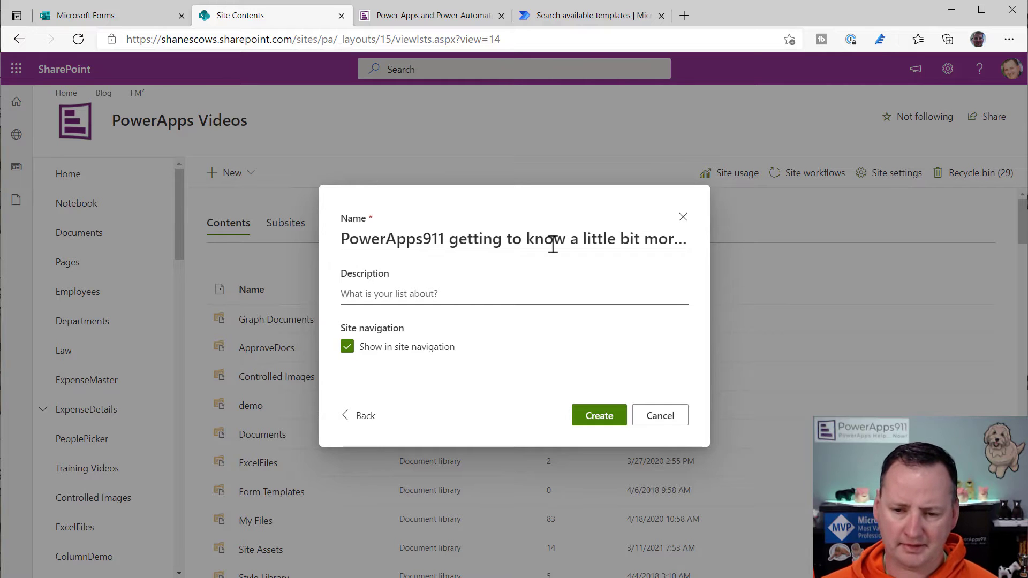
left_click_drag(621, 238, 735, 243)
left_click(621, 239)
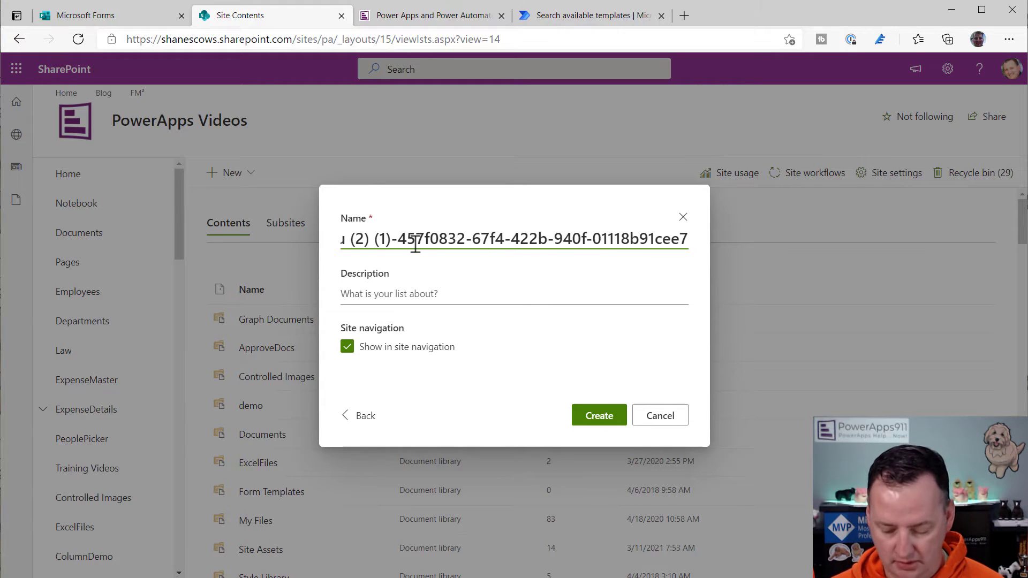
key("shift+Home")
key("BackSpace")
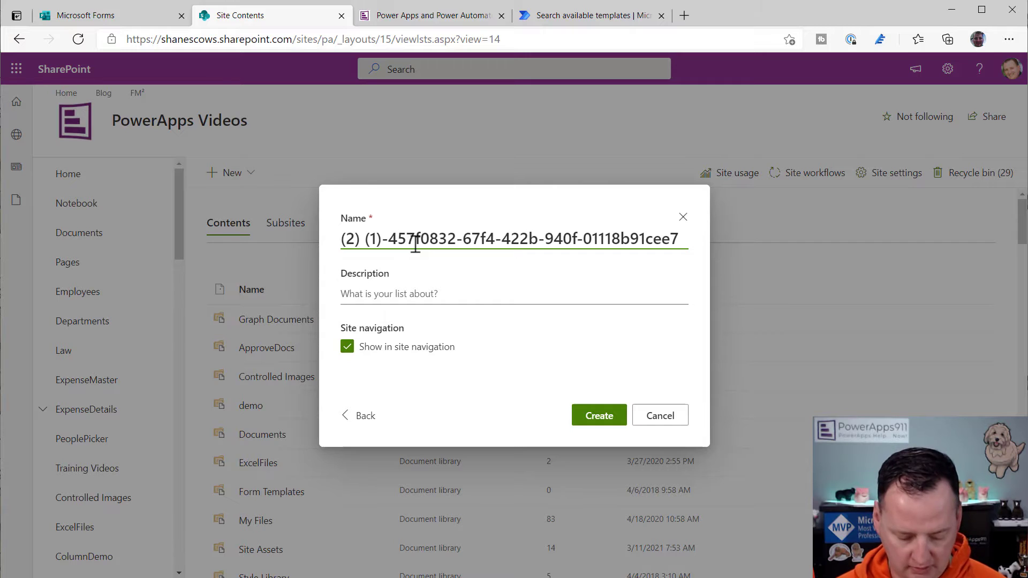
key("ctrl+z")
key("Right")
key("Right")
key("Right")
key("Right")
key("Right")
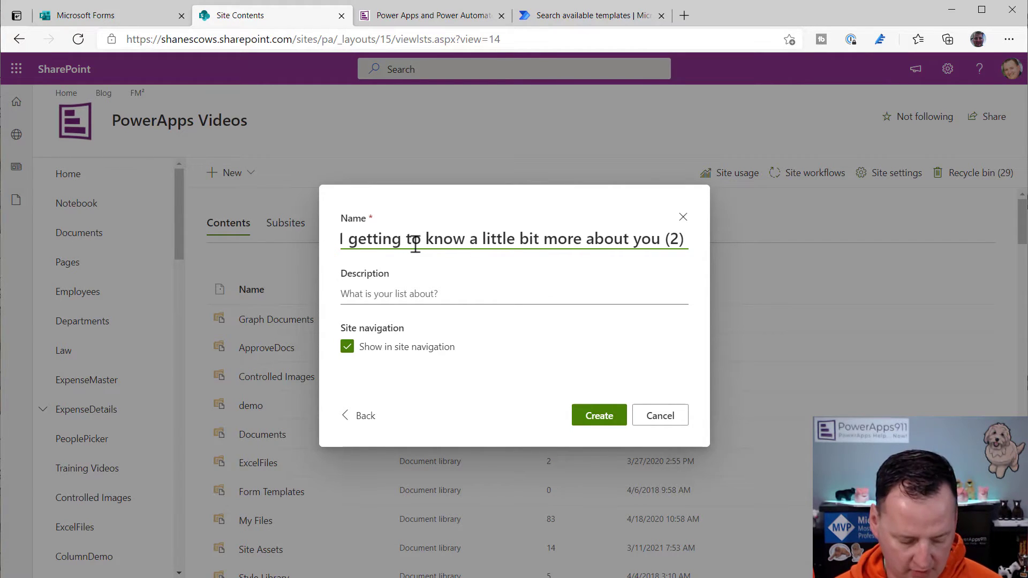
key("shift+End")
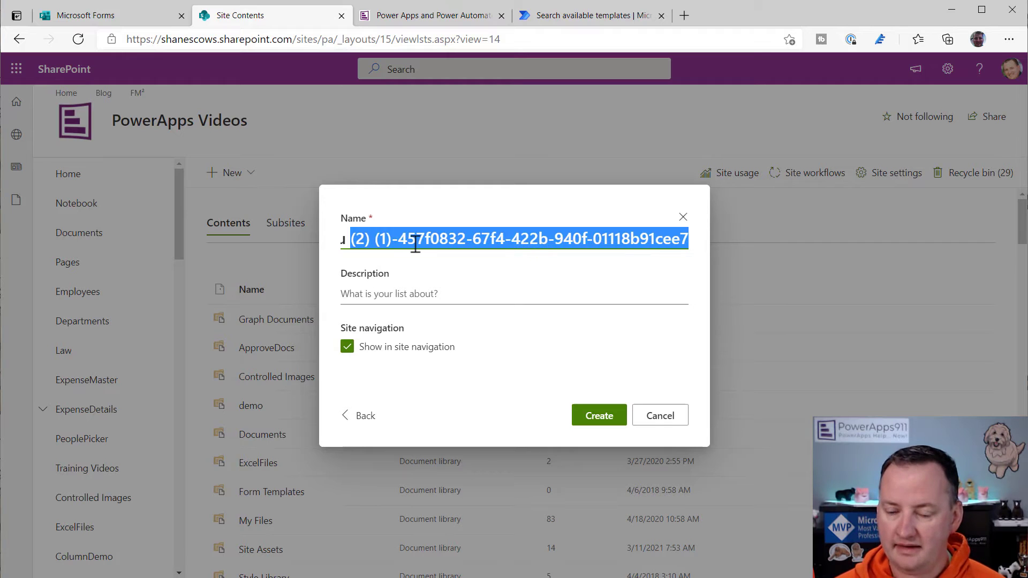
key("Delete")
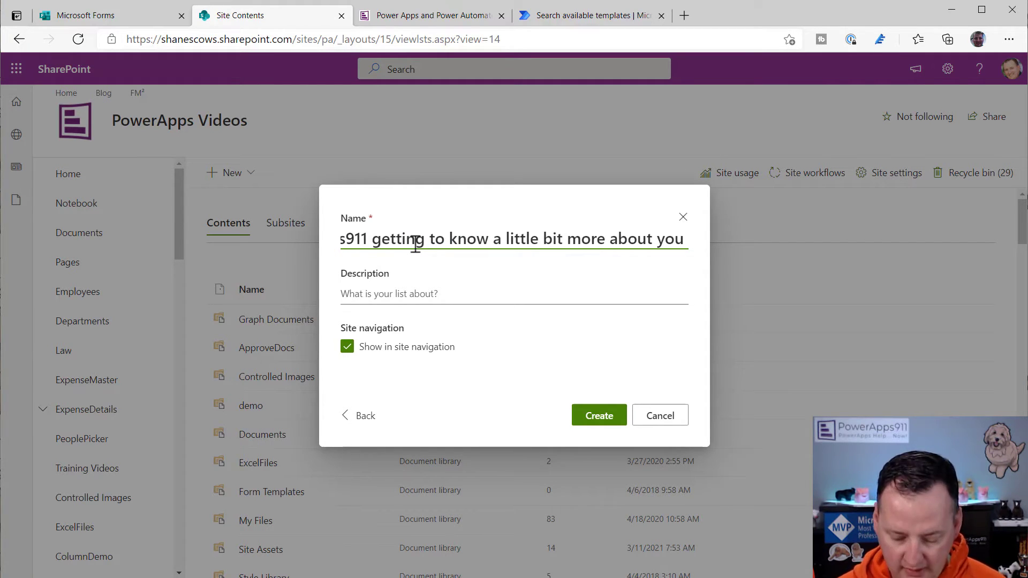
type("DEMO")
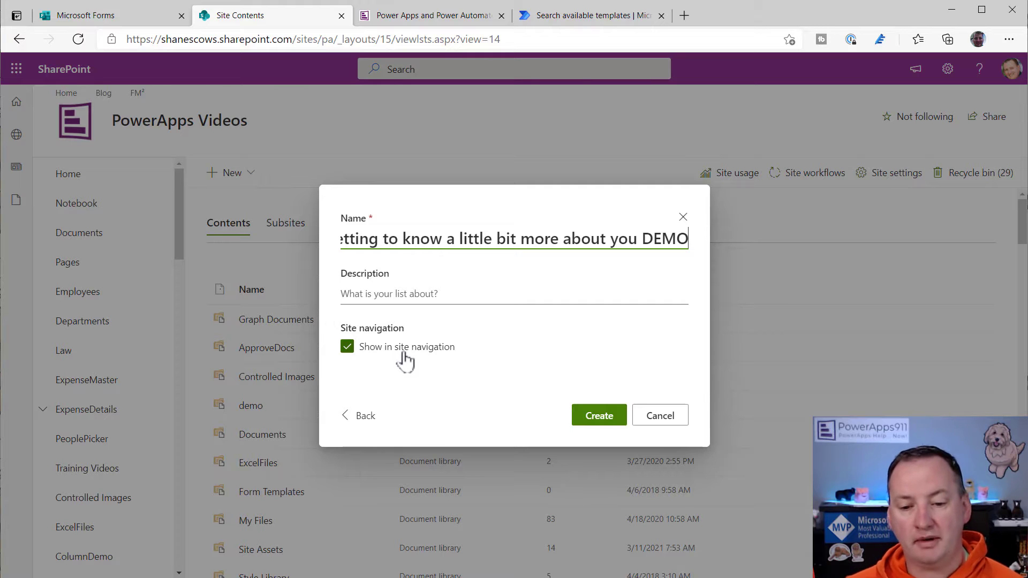
left_click(595, 420)
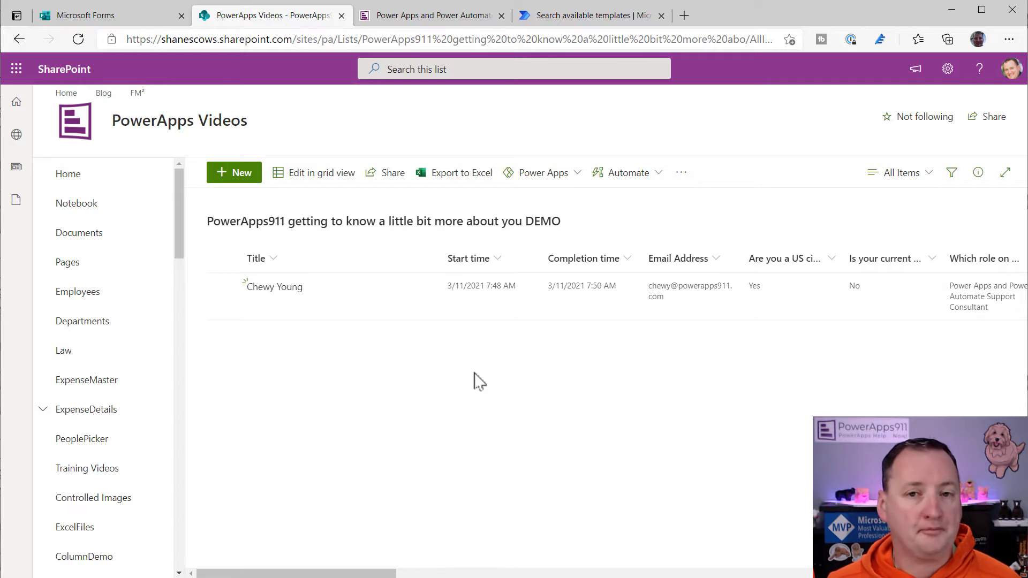
left_click(535, 14)
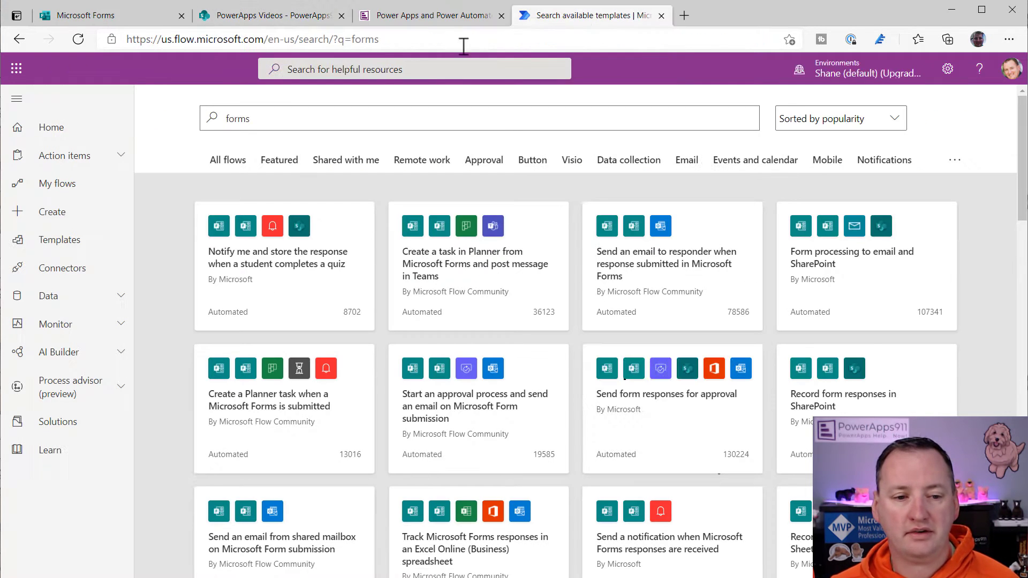
left_click(47, 129)
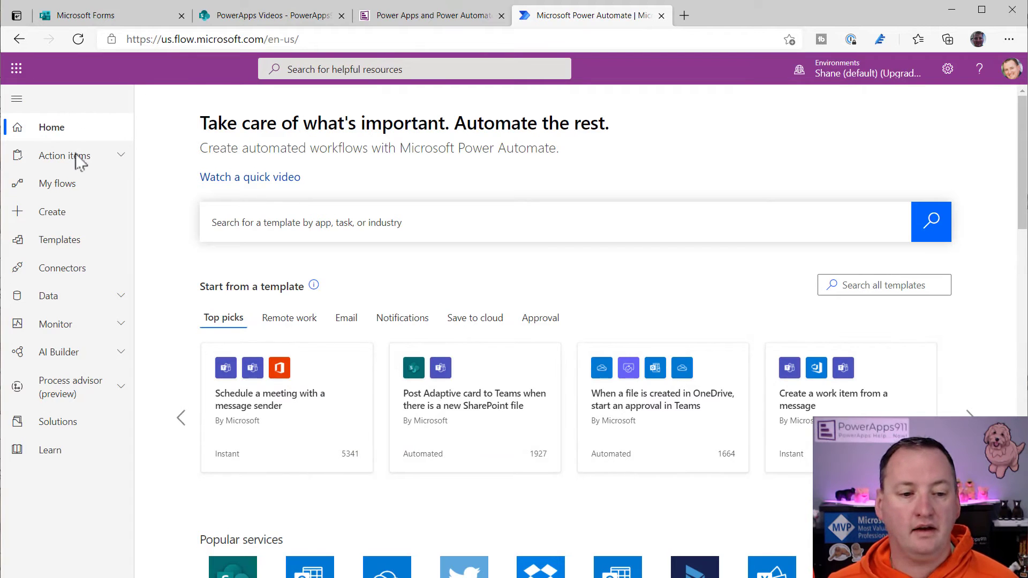
left_click(54, 214)
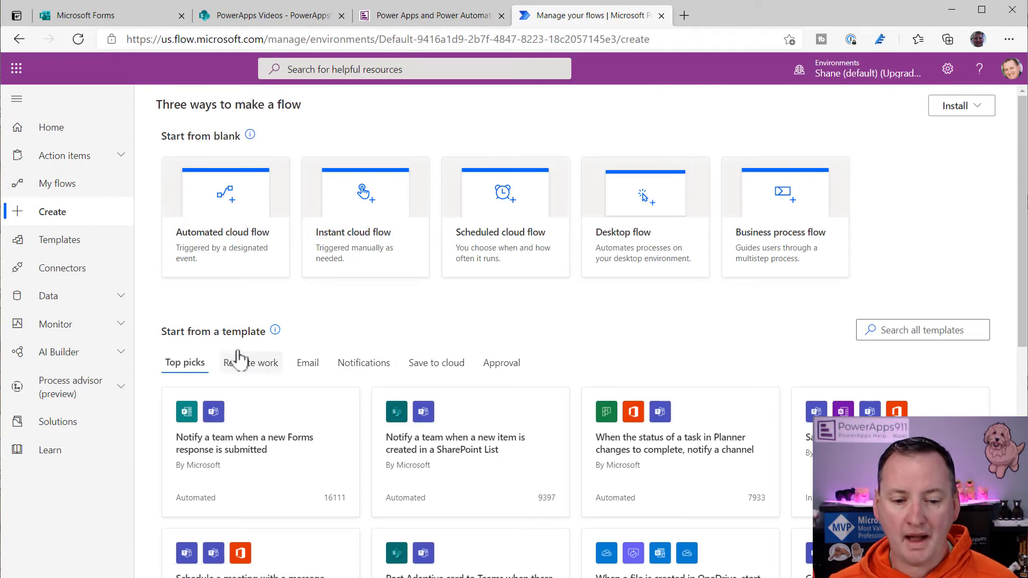
left_click(932, 334)
type("forms")
key("Return")
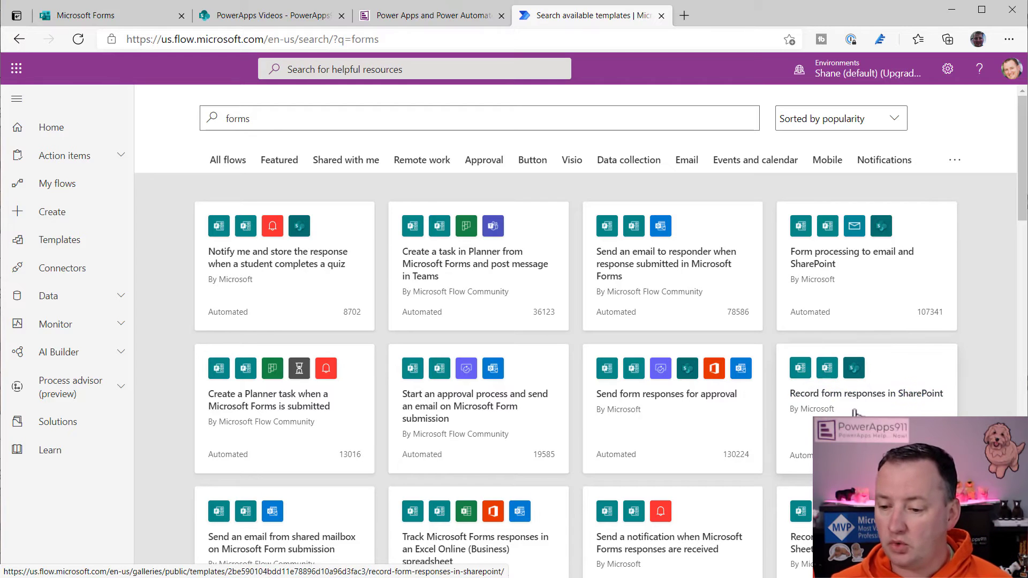
- Start the 'Record form responses in SharePoint' template and set the trigger's Form Id to the (2) form
left_click(881, 399)
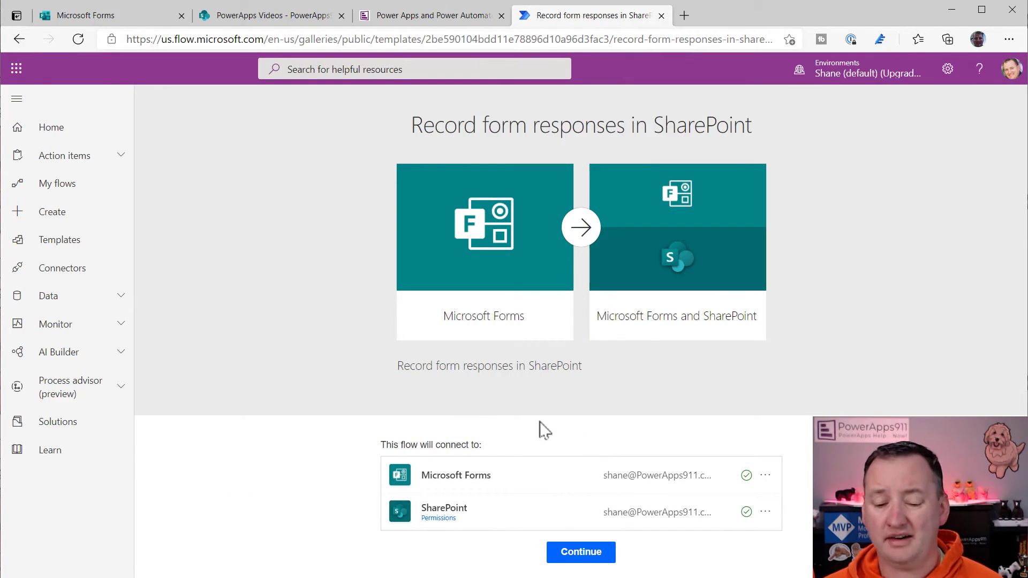
left_click(589, 554)
left_click(749, 170)
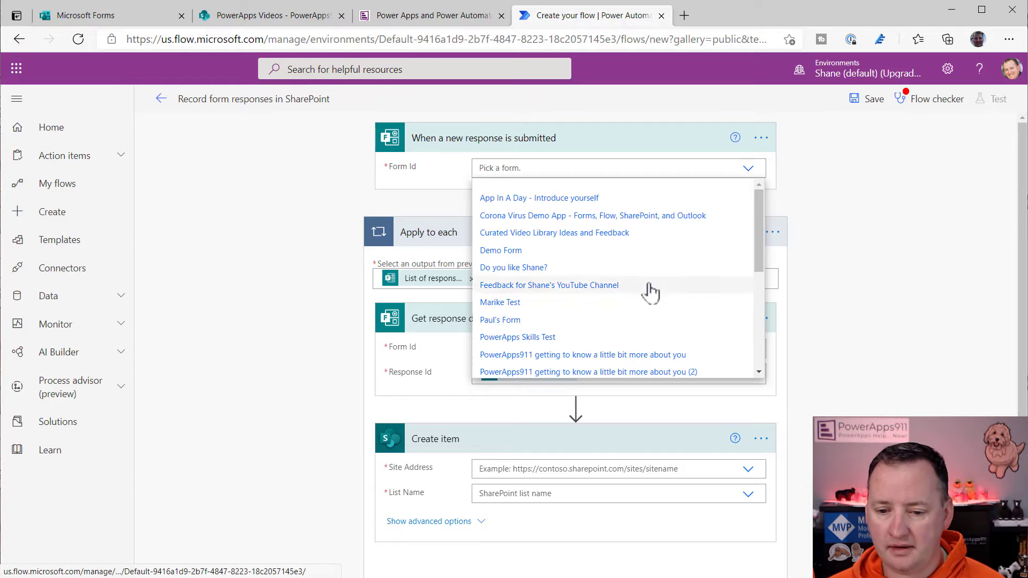
scroll(640, 321, "down", 1)
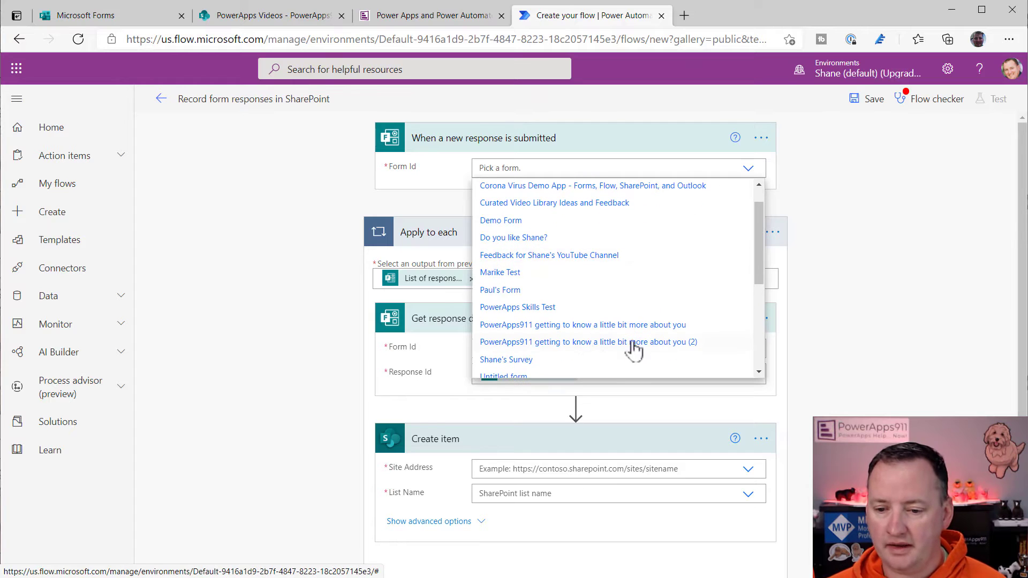
left_click(668, 344)
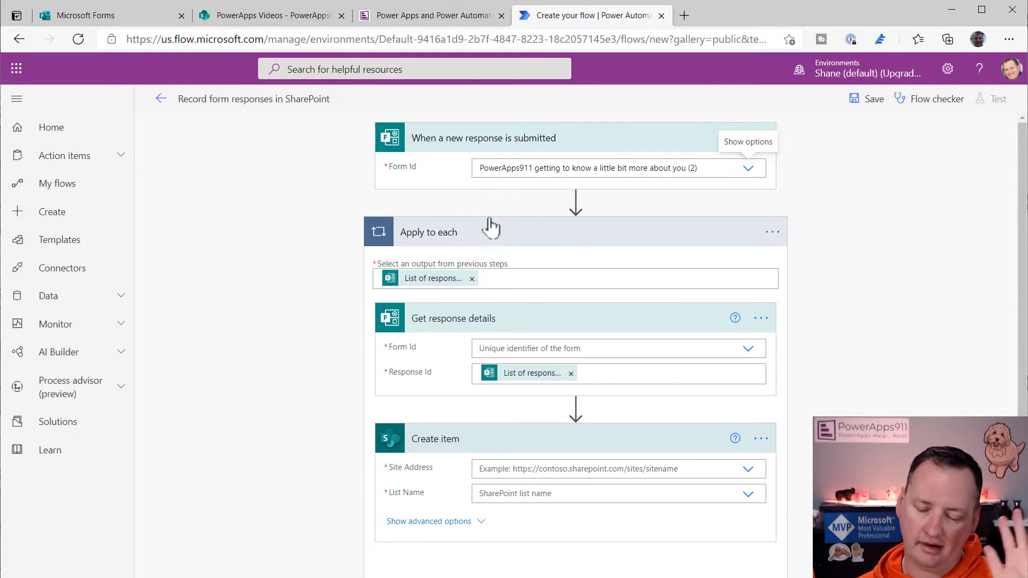
- Set the Get response details Form Id to the same (2) form
scroll(476, 197, "down", 1)
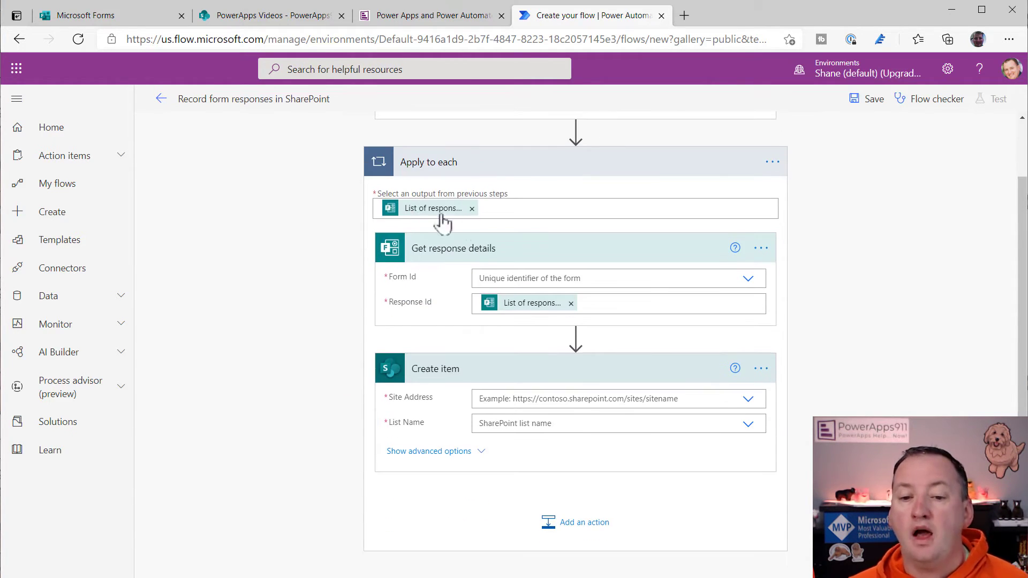
scroll(543, 182, "up", 1)
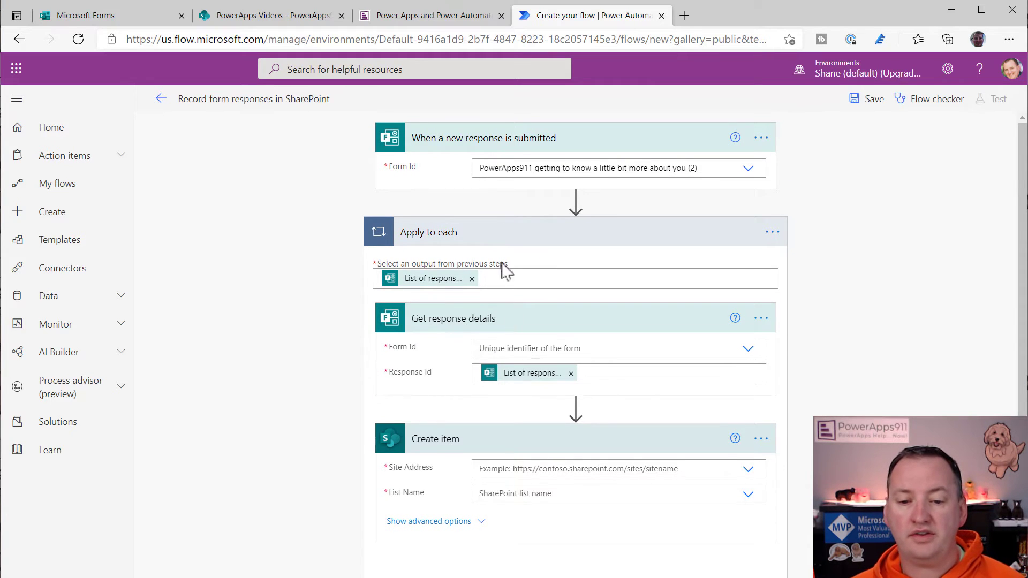
scroll(461, 270, "down", 1)
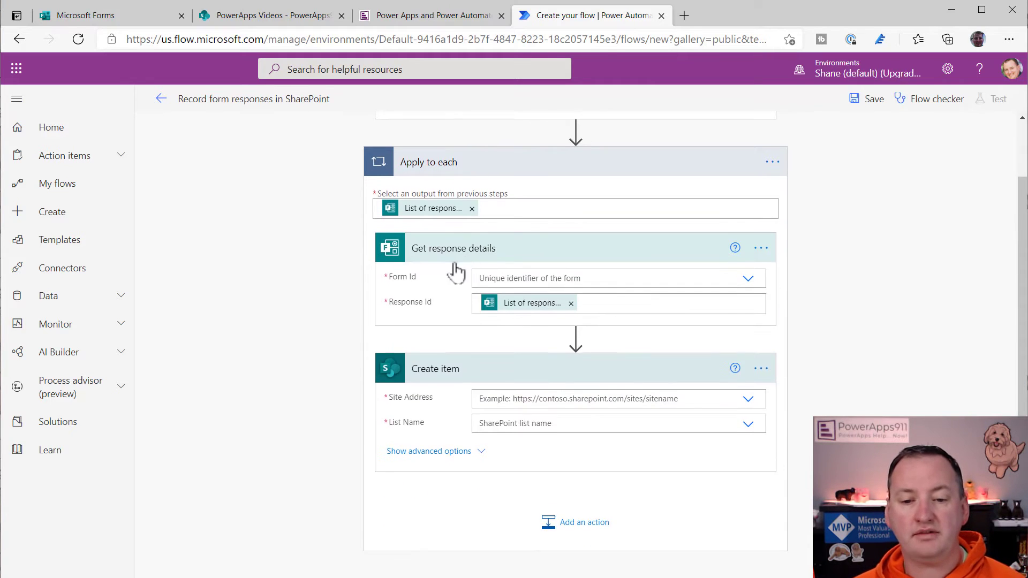
left_click(748, 282)
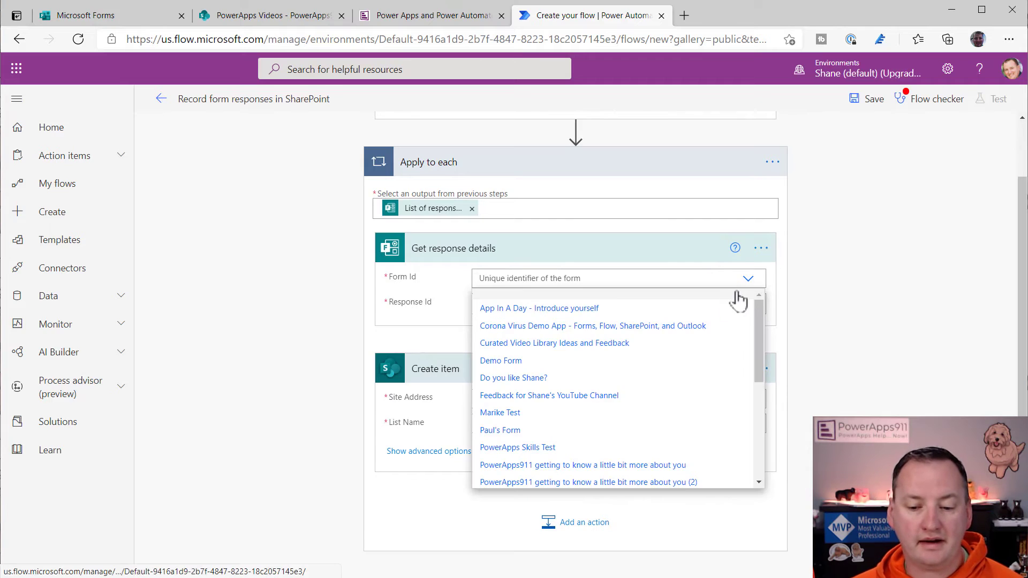
scroll(697, 374, "down", 1)
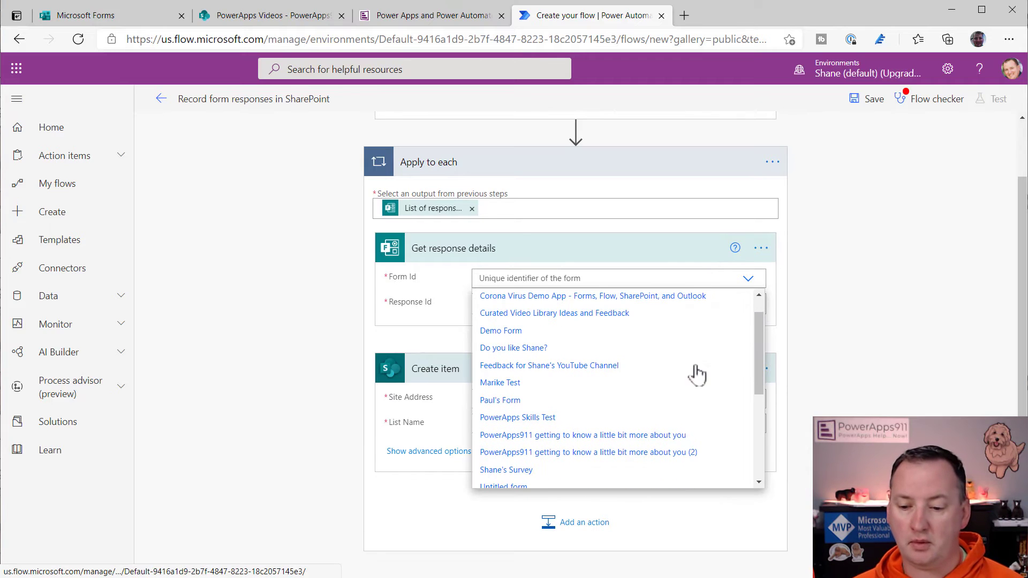
left_click(673, 453)
scroll(544, 289, "up", 1)
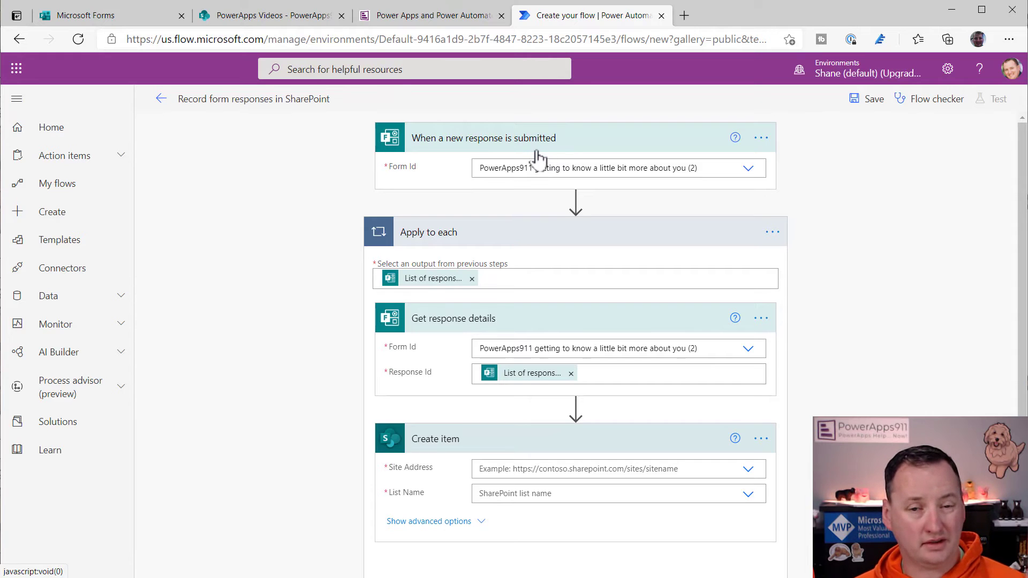
scroll(469, 234, "down", 2)
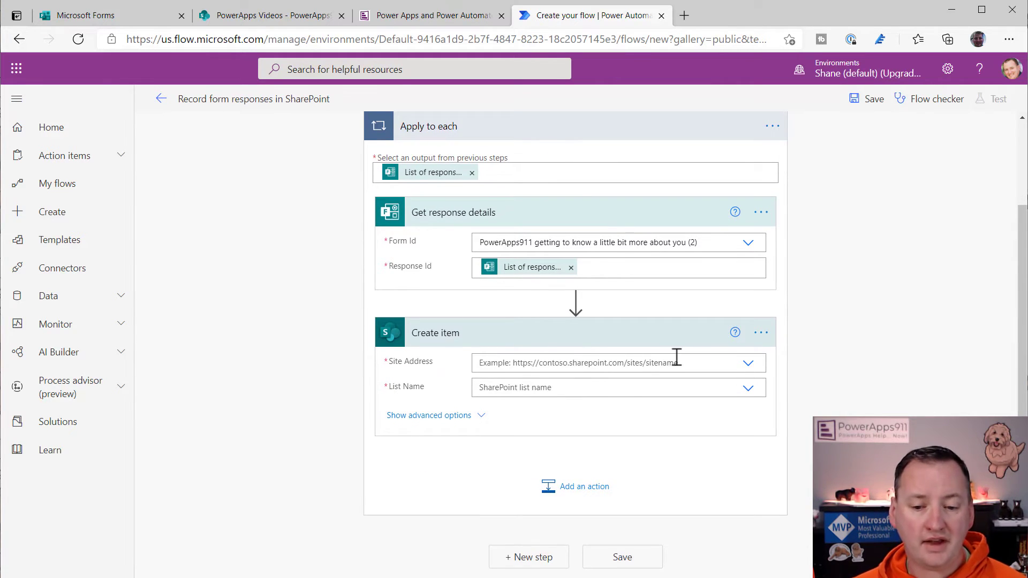
- Choose PowerApps Videos as Create item's Site Address and the DEMO list as its List Name
left_click(748, 364)
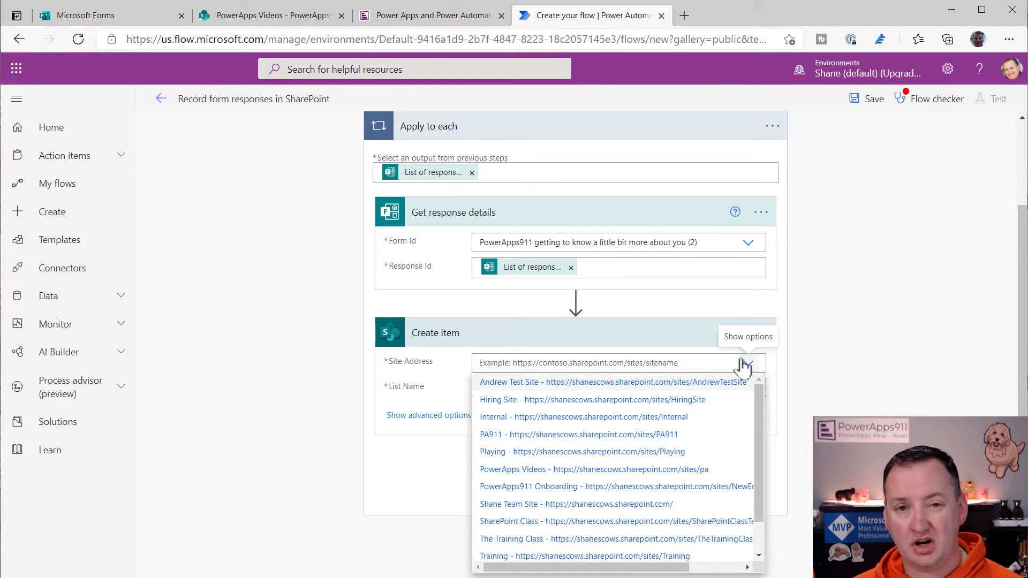
left_click(657, 475)
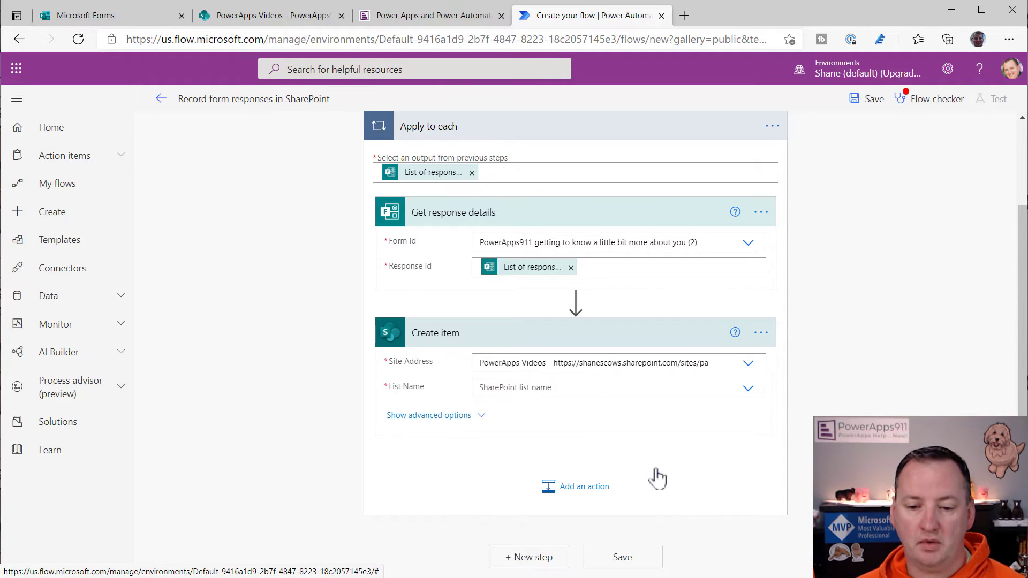
left_click(747, 389)
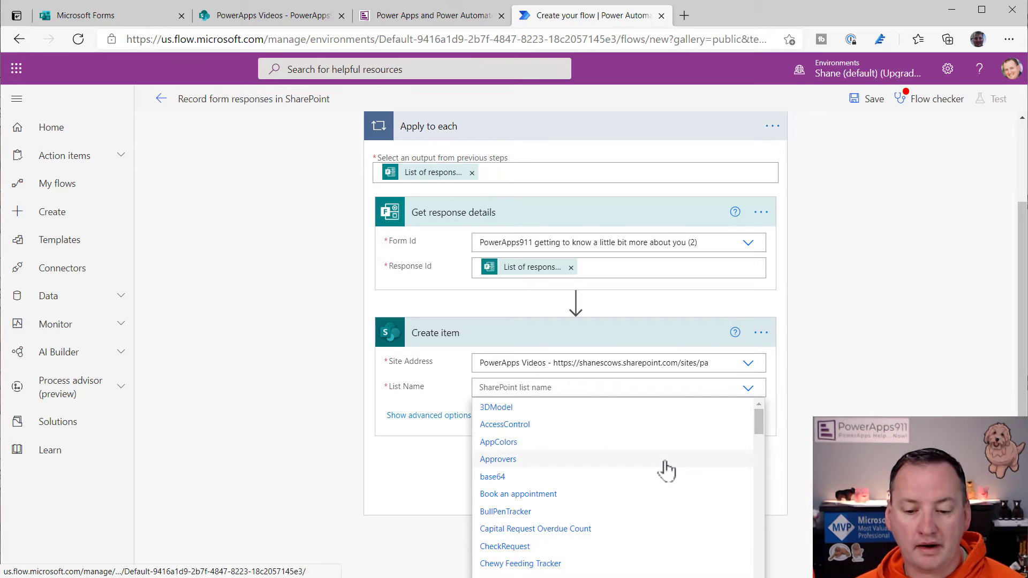
scroll(666, 471, "down", 10)
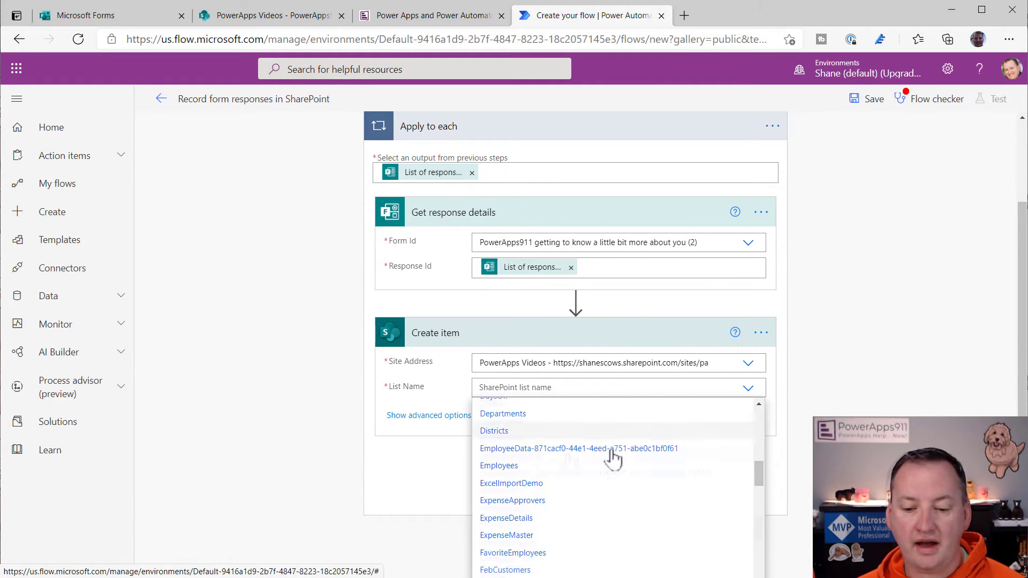
scroll(610, 459, "down", 10)
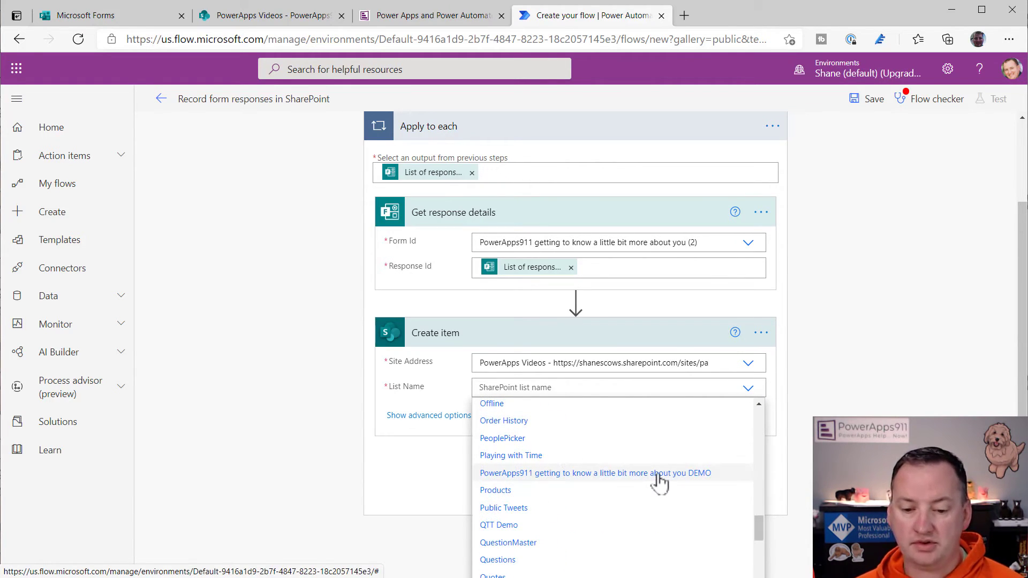
left_click(658, 475)
scroll(856, 316, "down", 5)
scroll(844, 301, "up", 3)
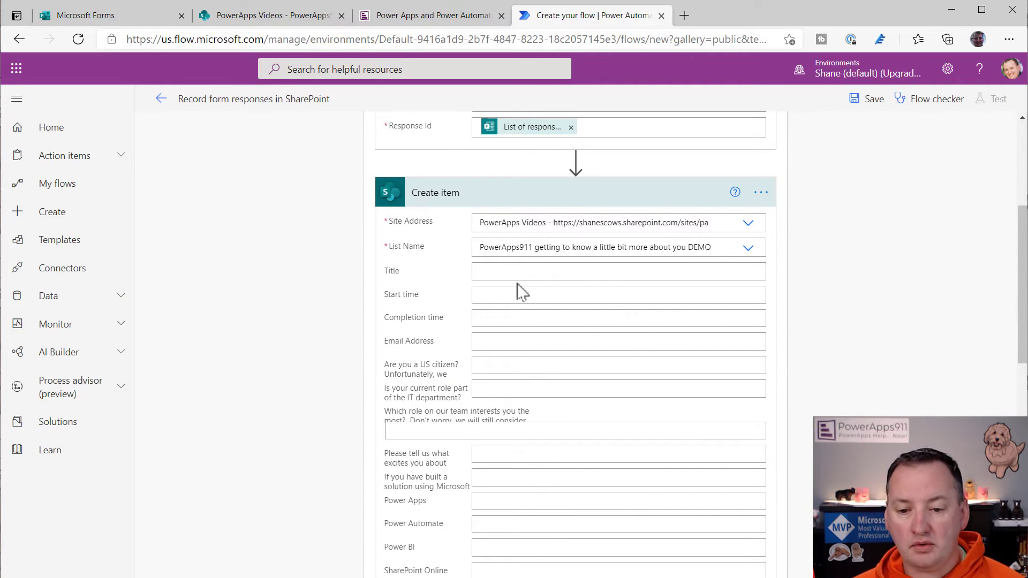
- Fill the Title column with the form's Full Name answer
left_click(527, 270)
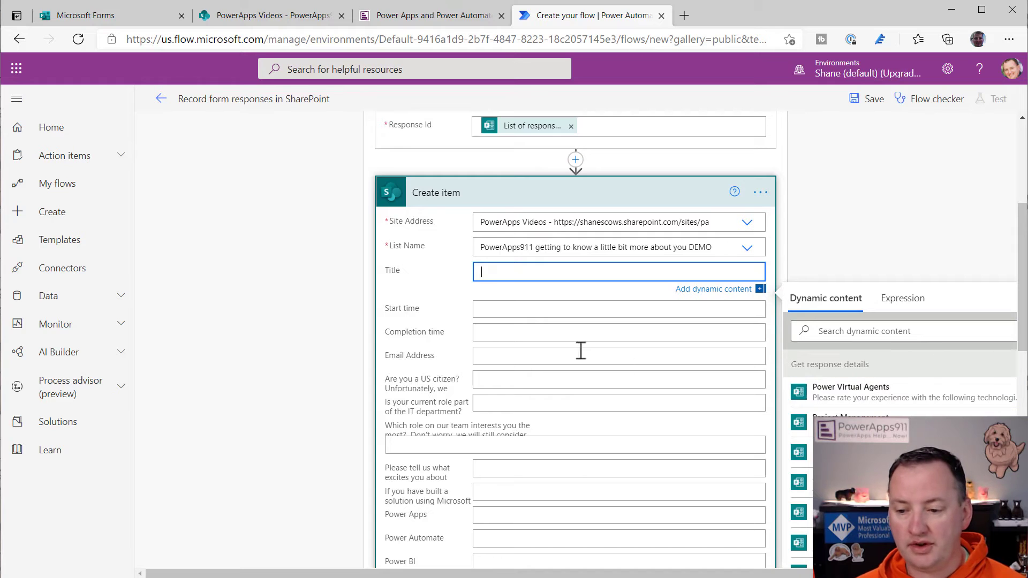
scroll(909, 423, "down", 5)
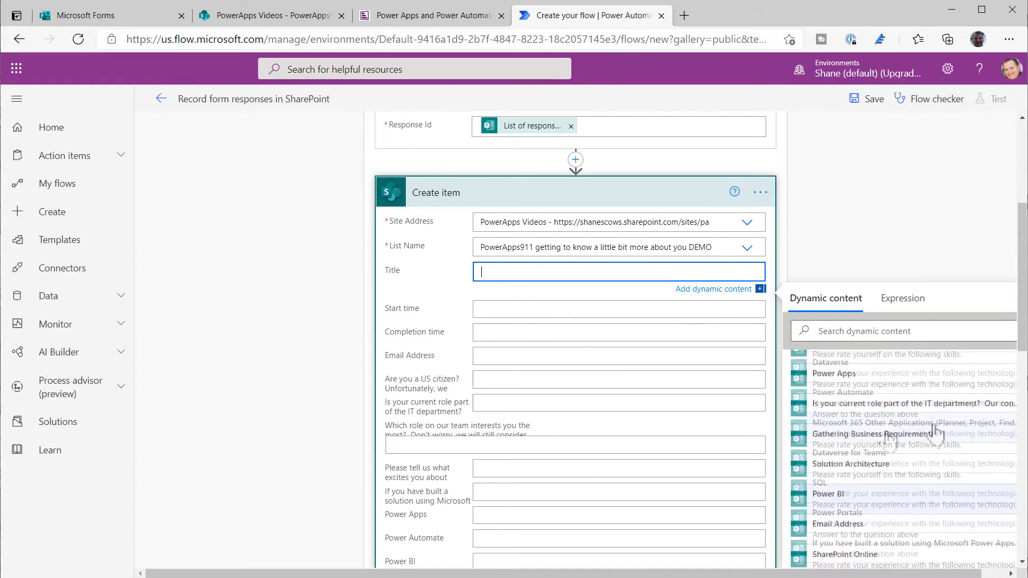
scroll(932, 434, "up", 4)
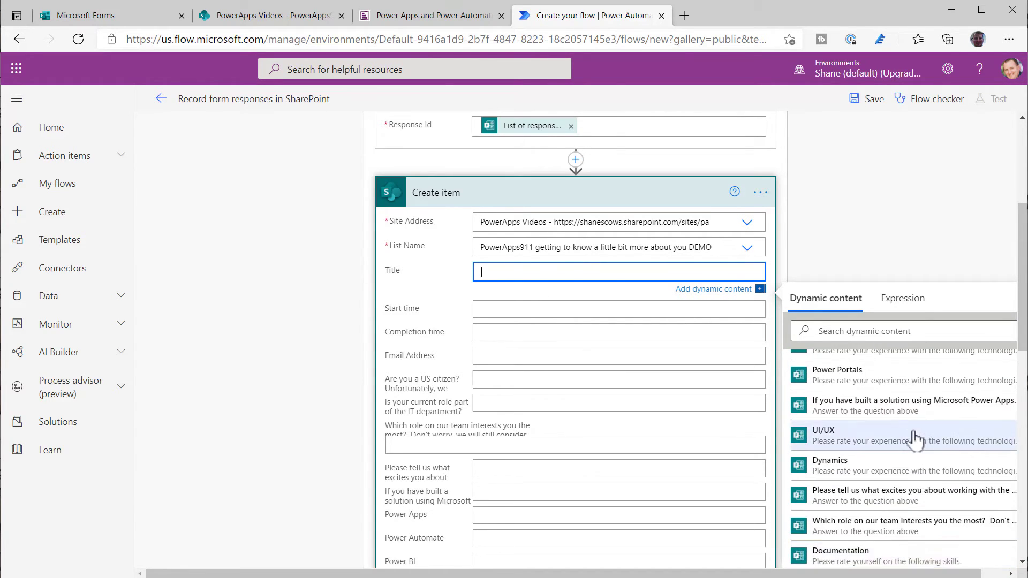
scroll(905, 440, "up", 5)
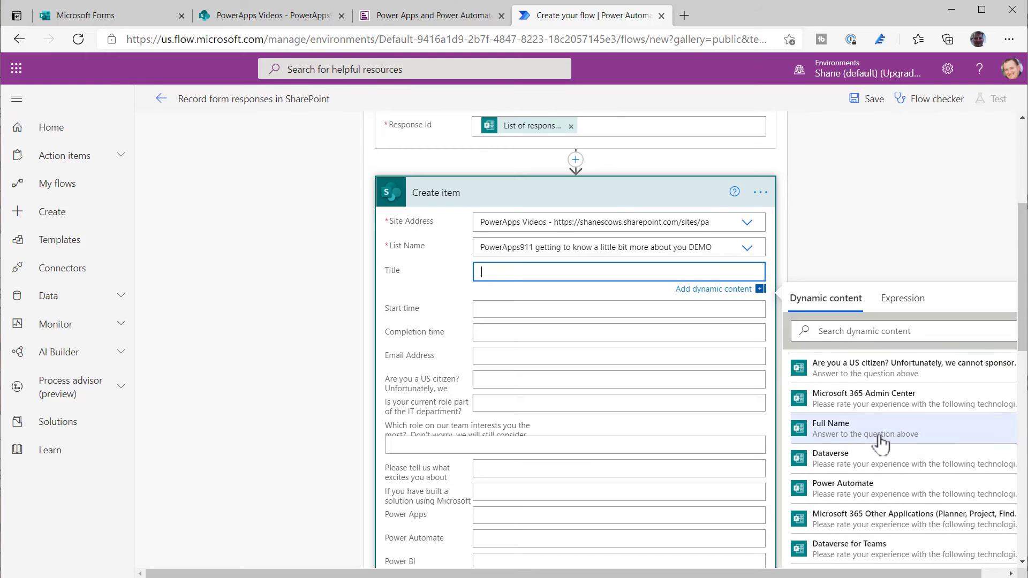
left_click(879, 443)
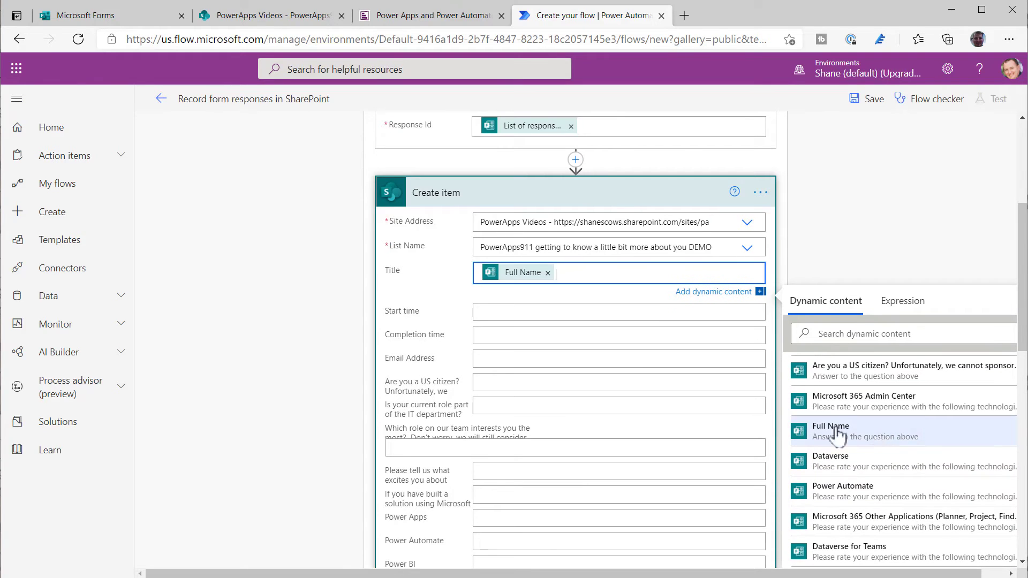
- Look for a start time response value for the Start time column, then clear the search
left_click(546, 315)
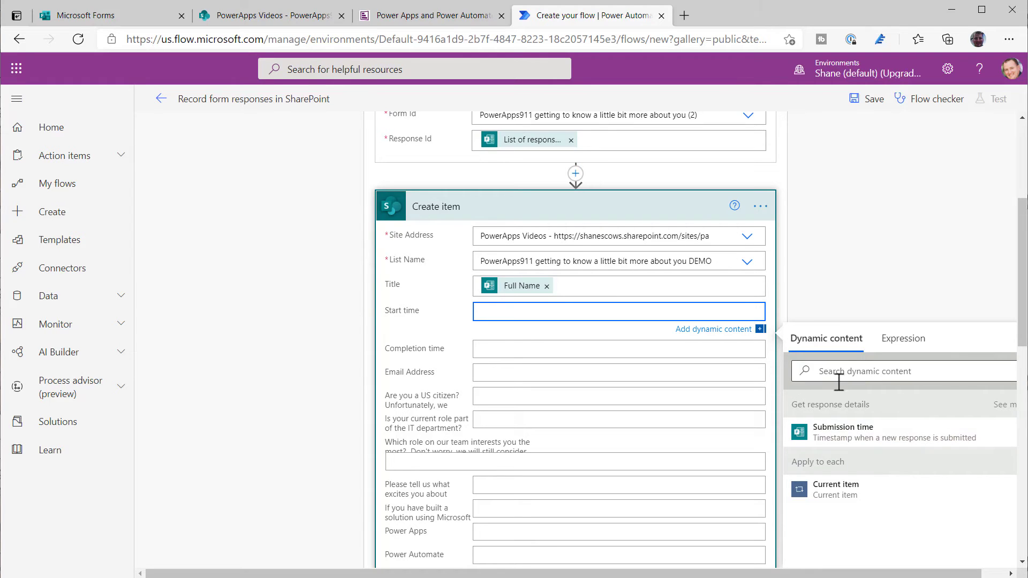
left_click(947, 375)
type("star")
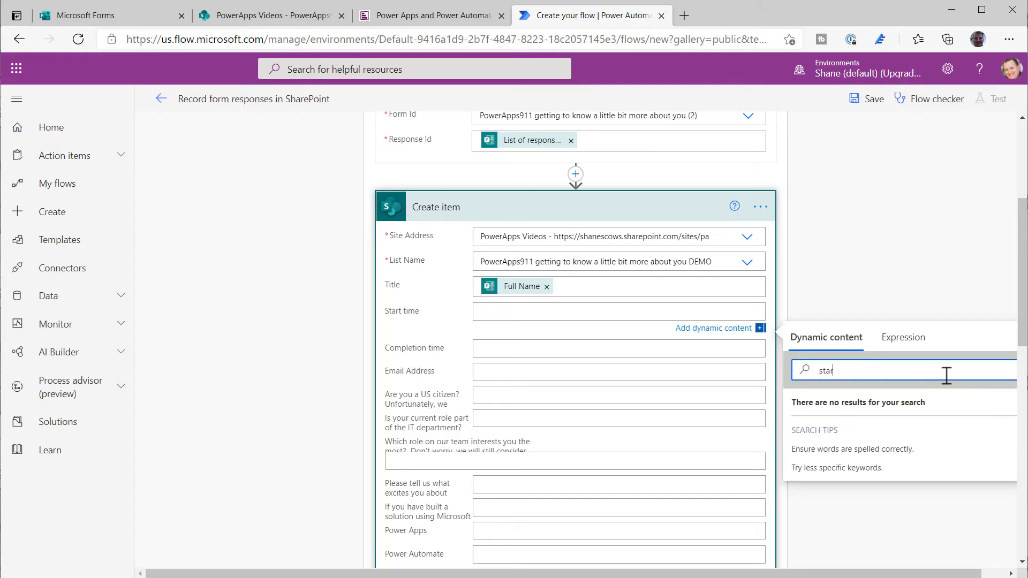
key("BackSpace")
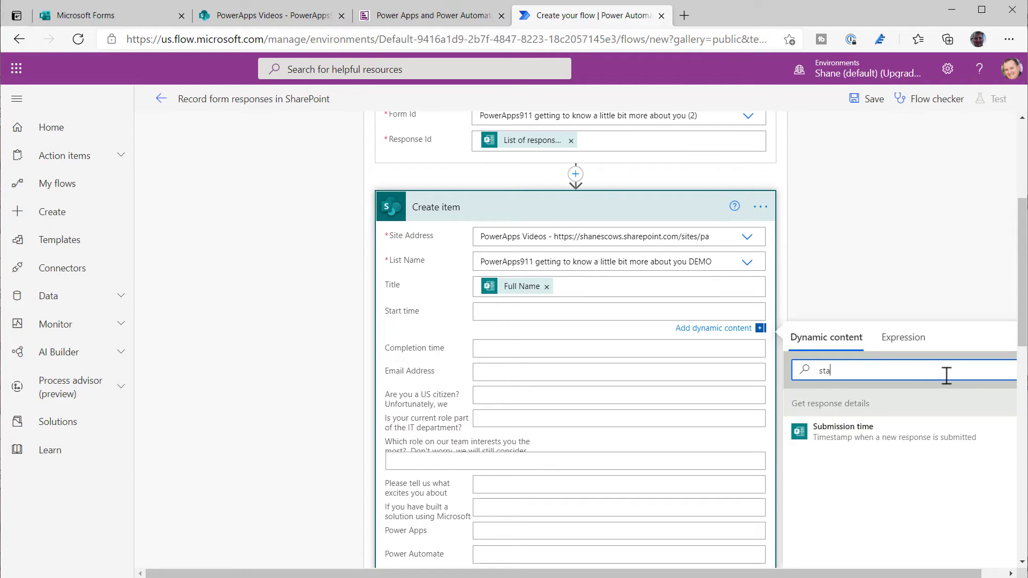
double_click(901, 378)
key("BackSpace")
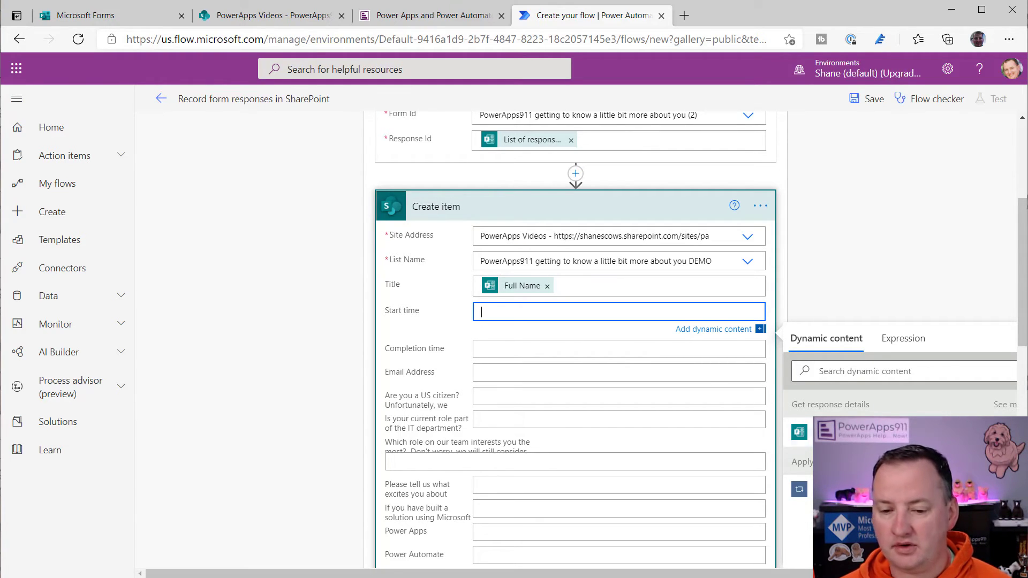
- Search 'emai' and fill the Email Address column with the form's Email Address answer
left_click(503, 370)
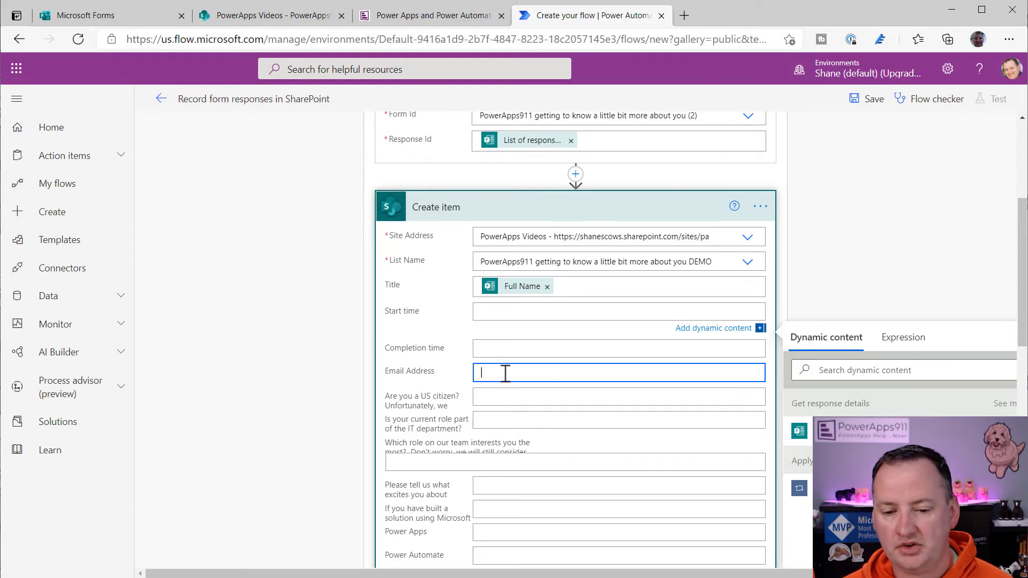
scroll(833, 390, "down", 1)
left_click(854, 366)
type("email")
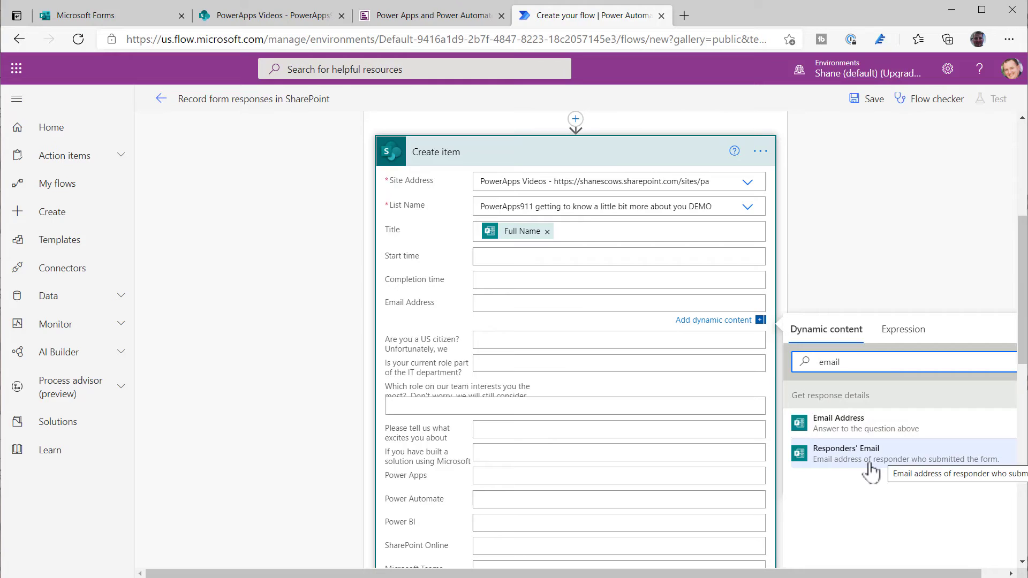
left_click(871, 428)
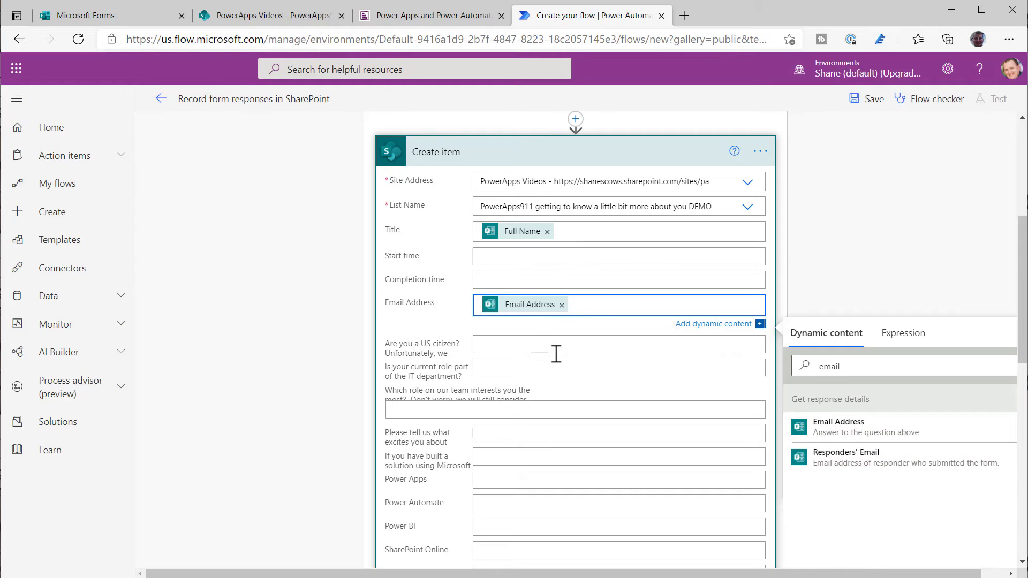
scroll(537, 344, "down", 1)
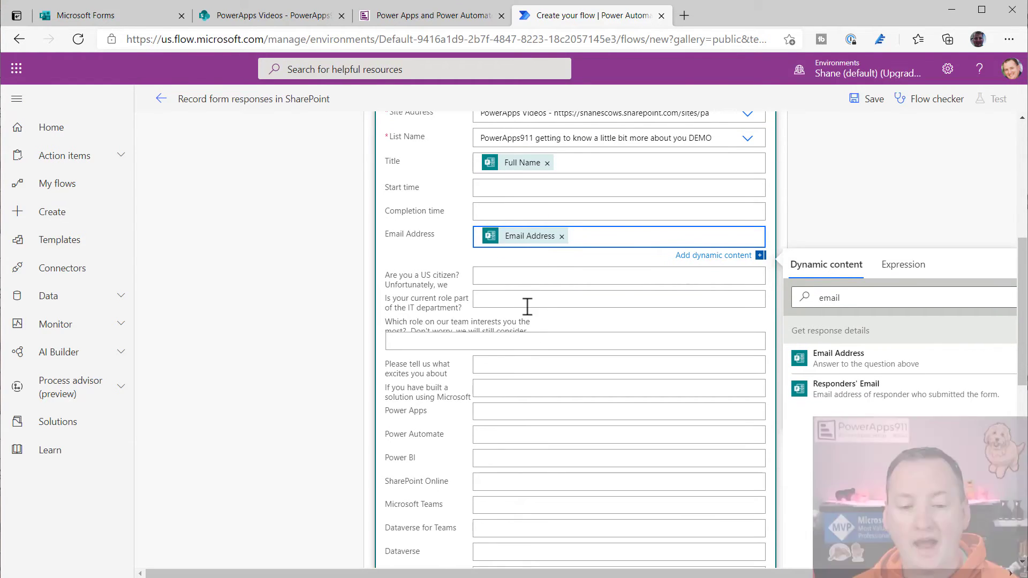
scroll(525, 321, "down", 5)
scroll(513, 338, "down", 2)
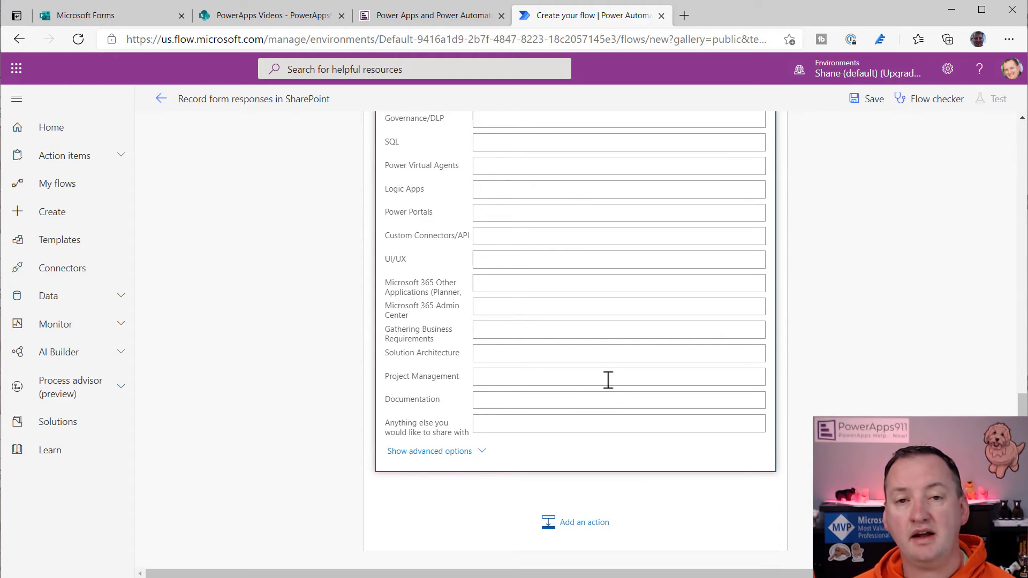
left_click(259, 15)
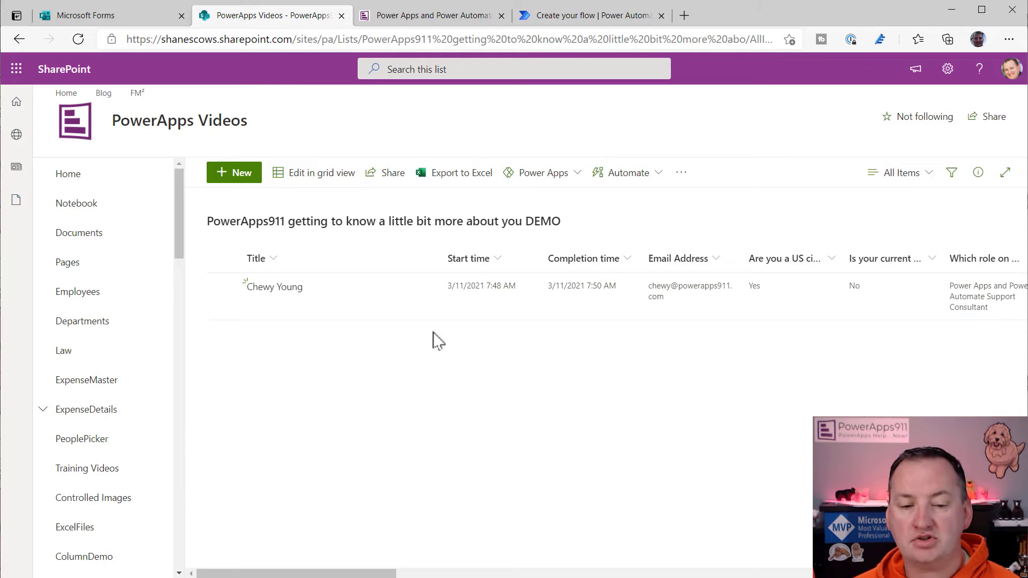
left_click(580, 22)
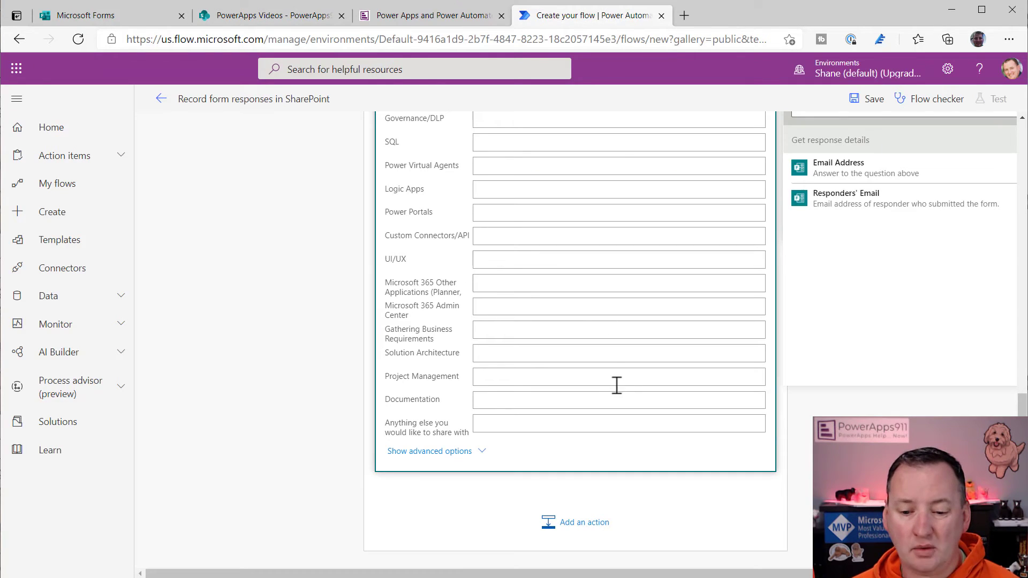
- Add an Outlook Send an email (V2) step after Create item
left_click(586, 523)
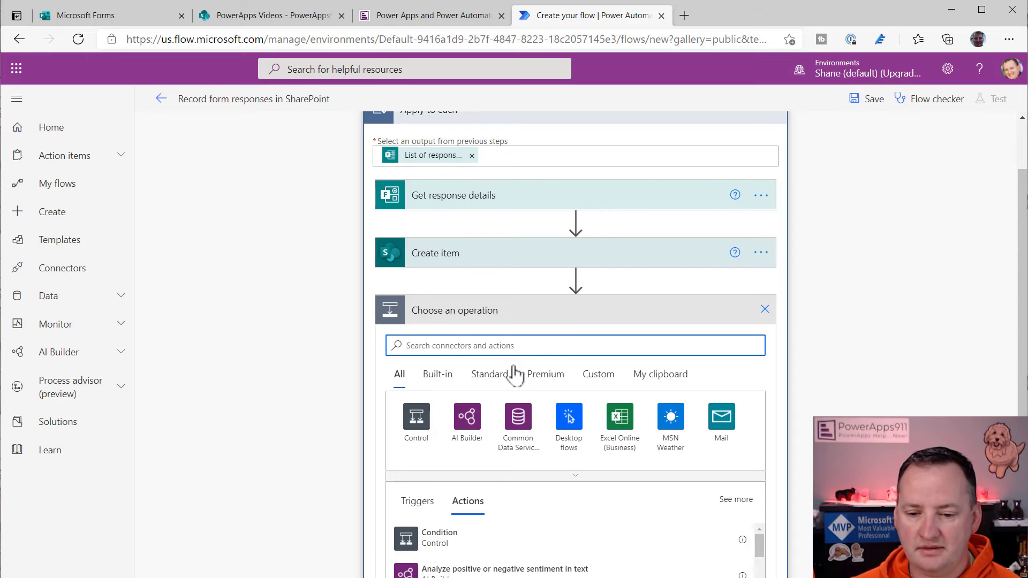
type("outlook")
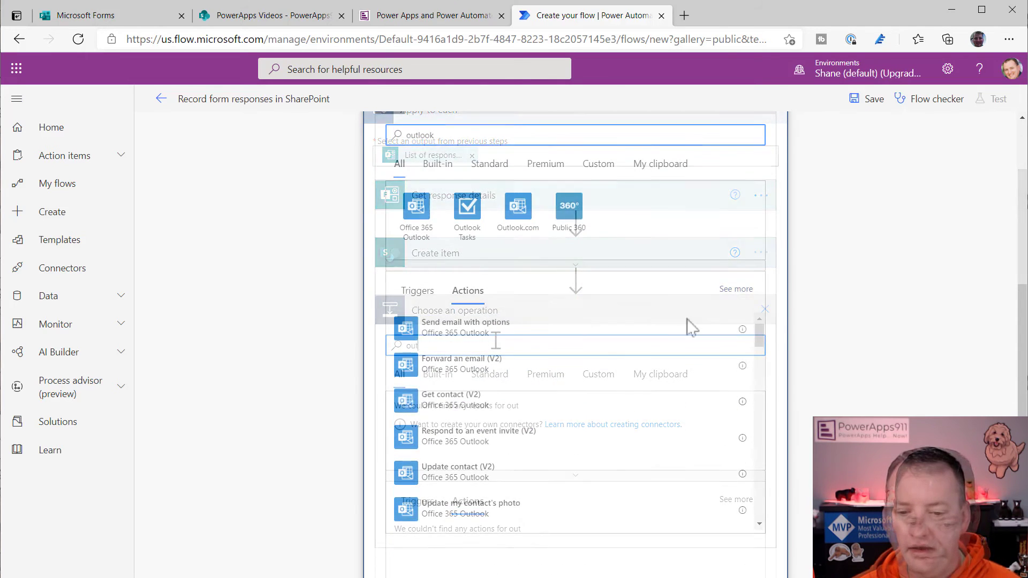
scroll(533, 375, "down", 5)
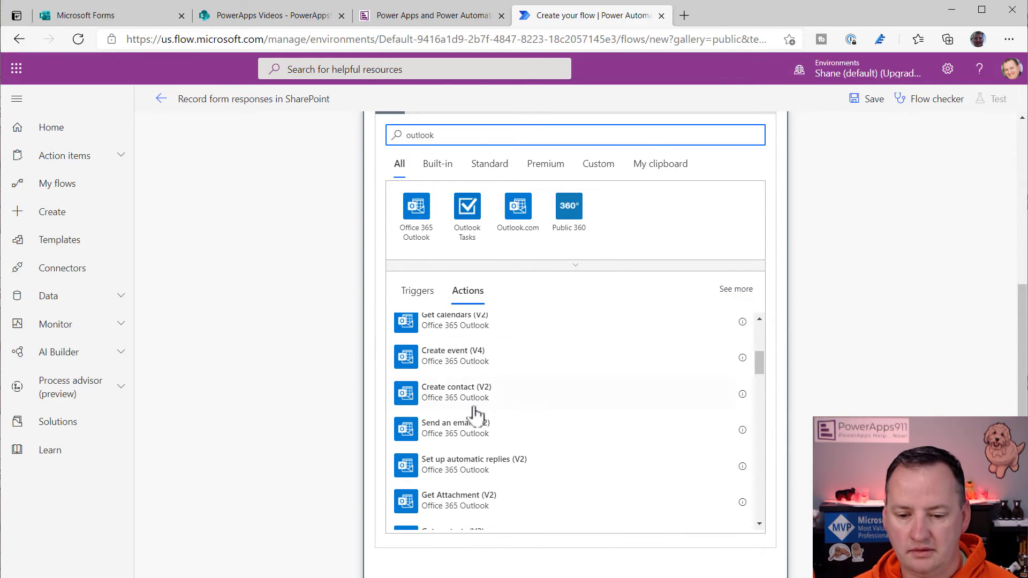
left_click(470, 431)
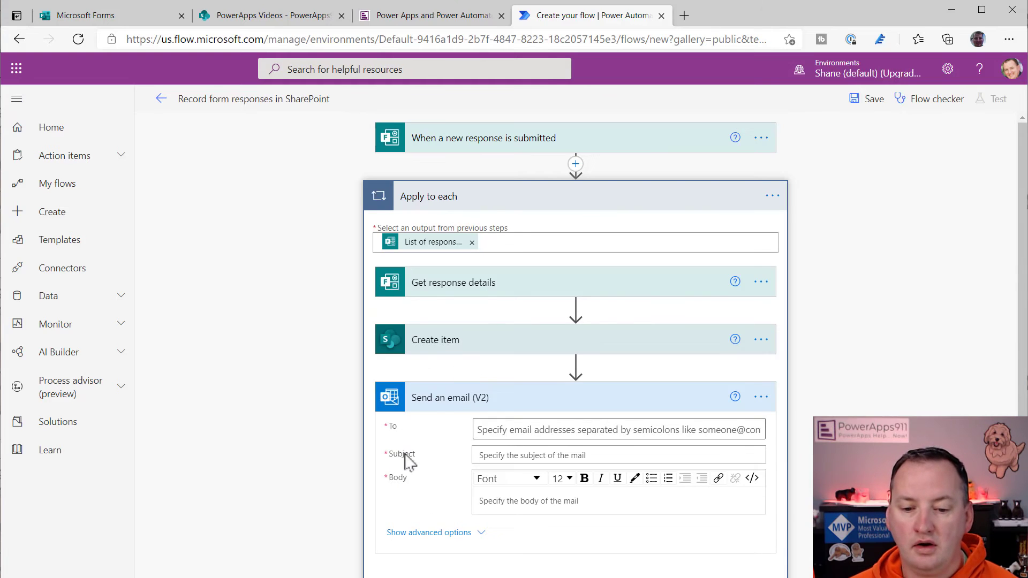
- Address the email to the suggested person and give it the subject 'New person'
left_click(527, 428)
type("Chewy The Dog")
left_click(523, 334)
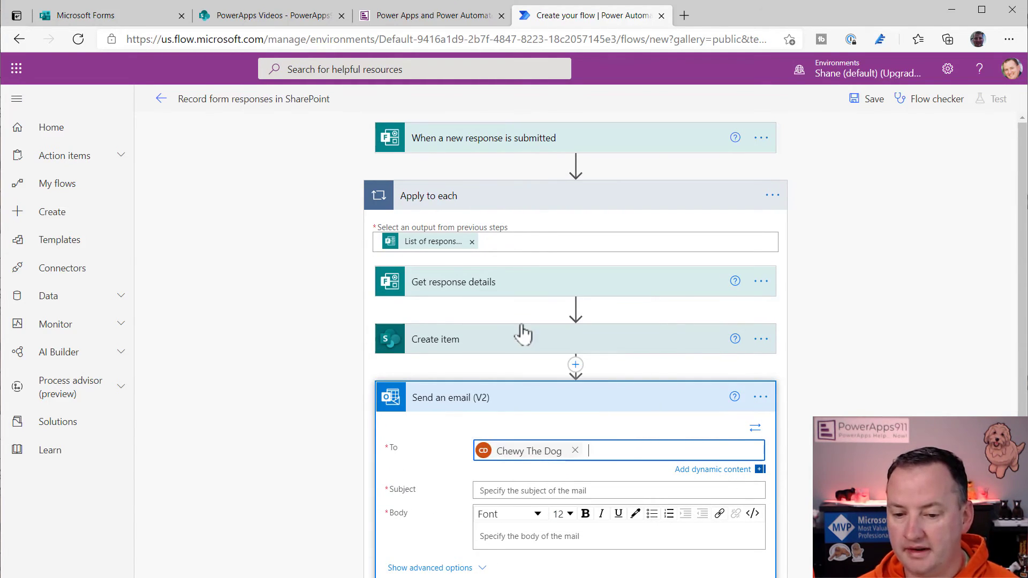
scroll(484, 413, "down", 3)
left_click(524, 350)
type("New person")
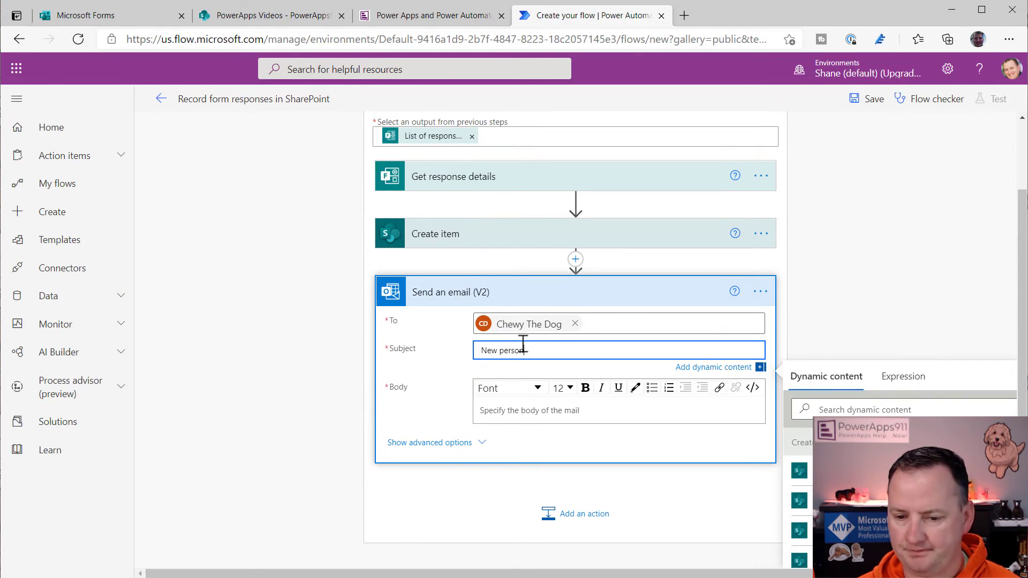
key("Tab")
- Put the new item's Link to item into the email body
left_click(532, 407)
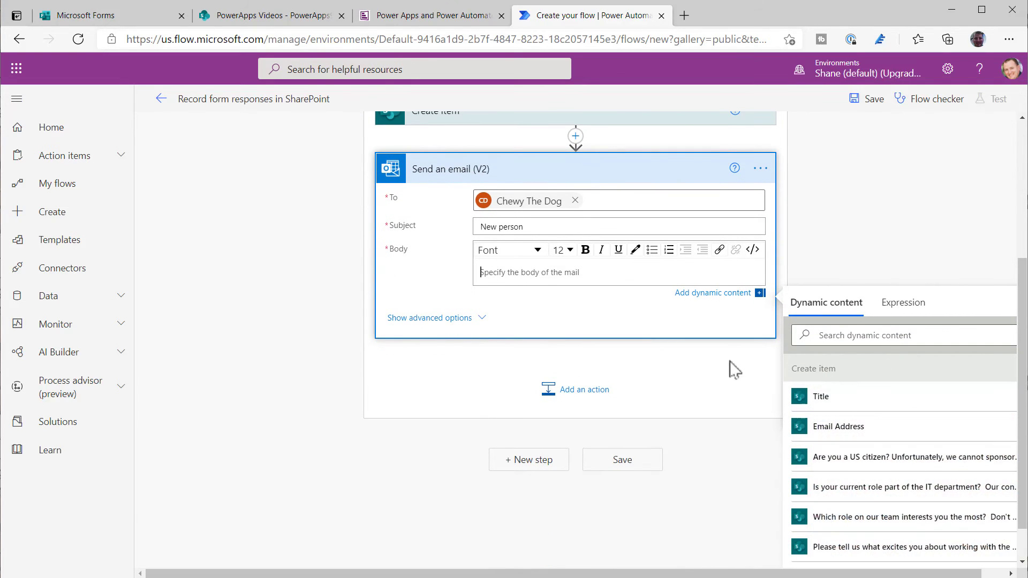
scroll(589, 321, "up", 2)
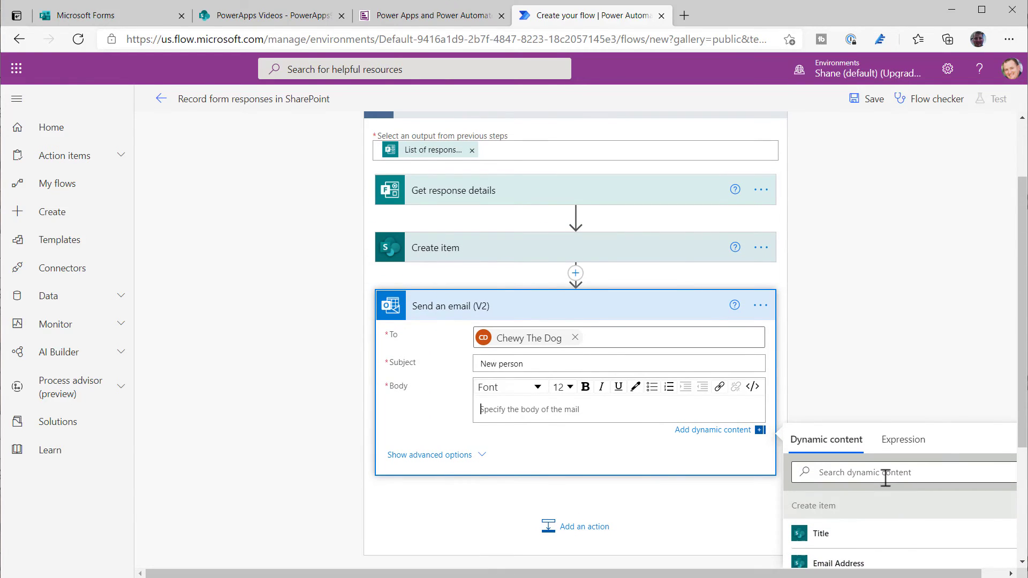
type("link")
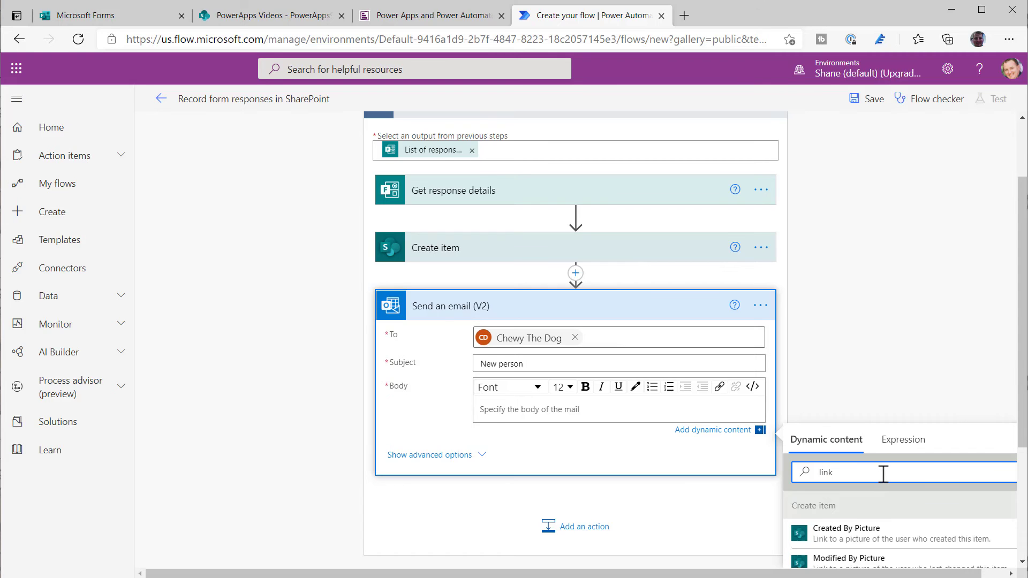
scroll(965, 351, "down", 3)
left_click(869, 428)
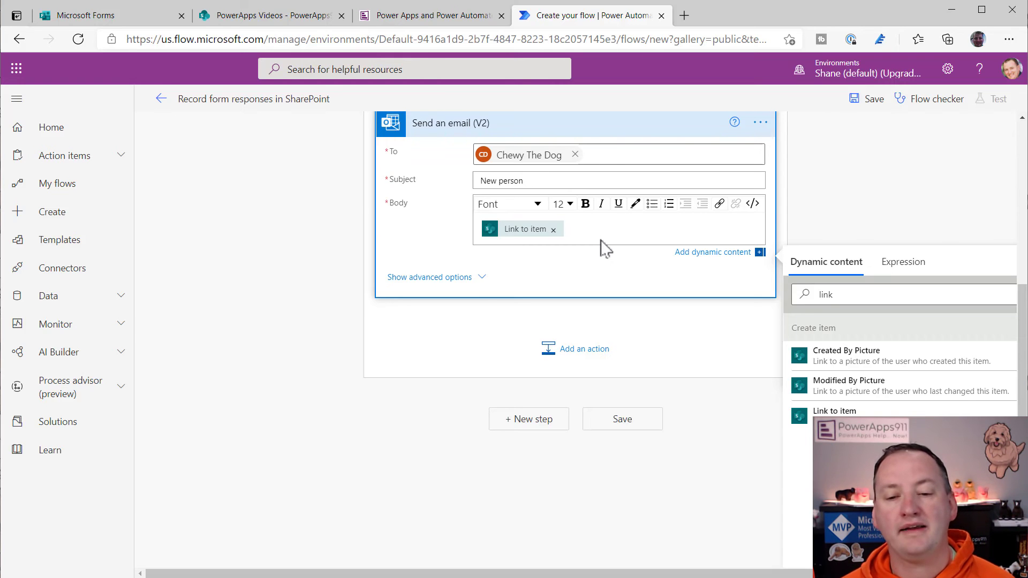
scroll(605, 248, "up", 2)
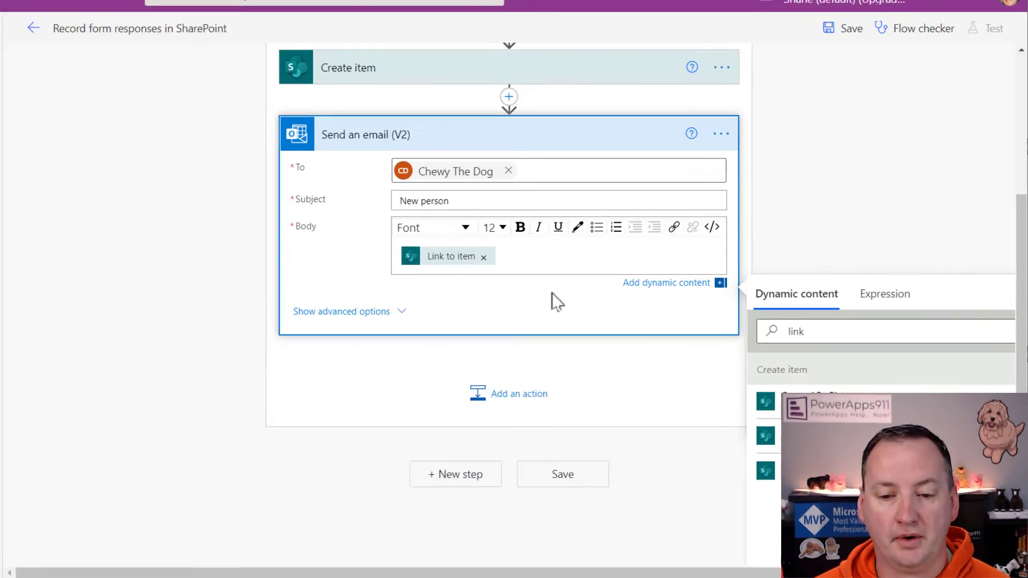